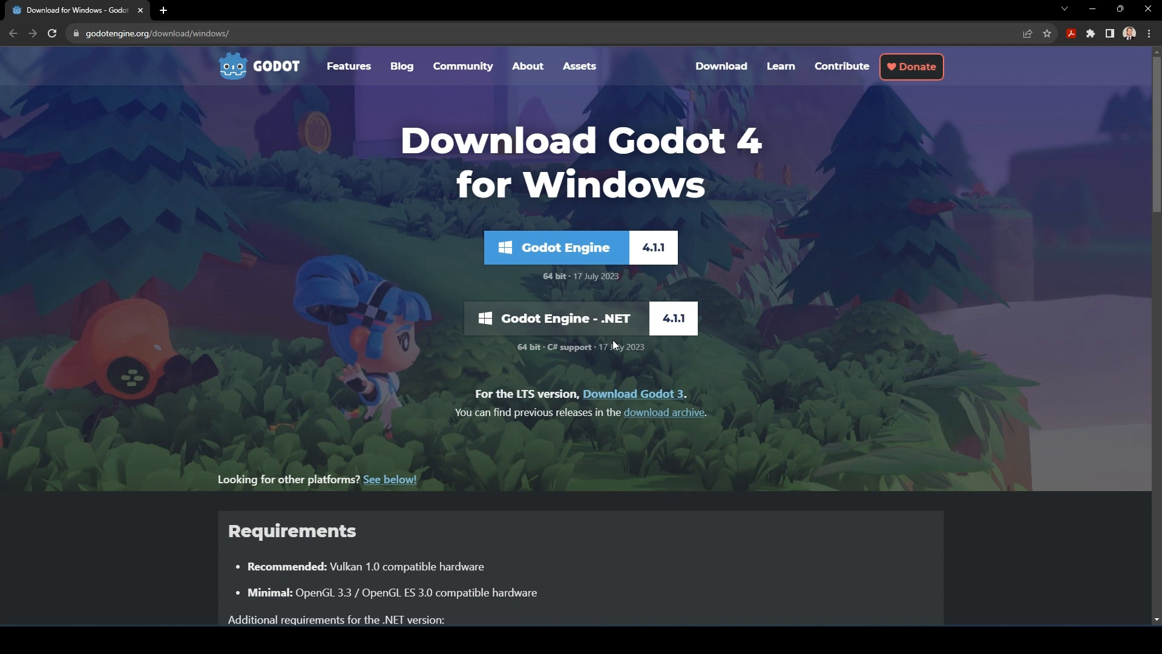
# Step: Download the .NET edition of Godot Engine 4.1.1 for Windows and show the downloaded archive in its folder
pyautogui.click(632, 324)
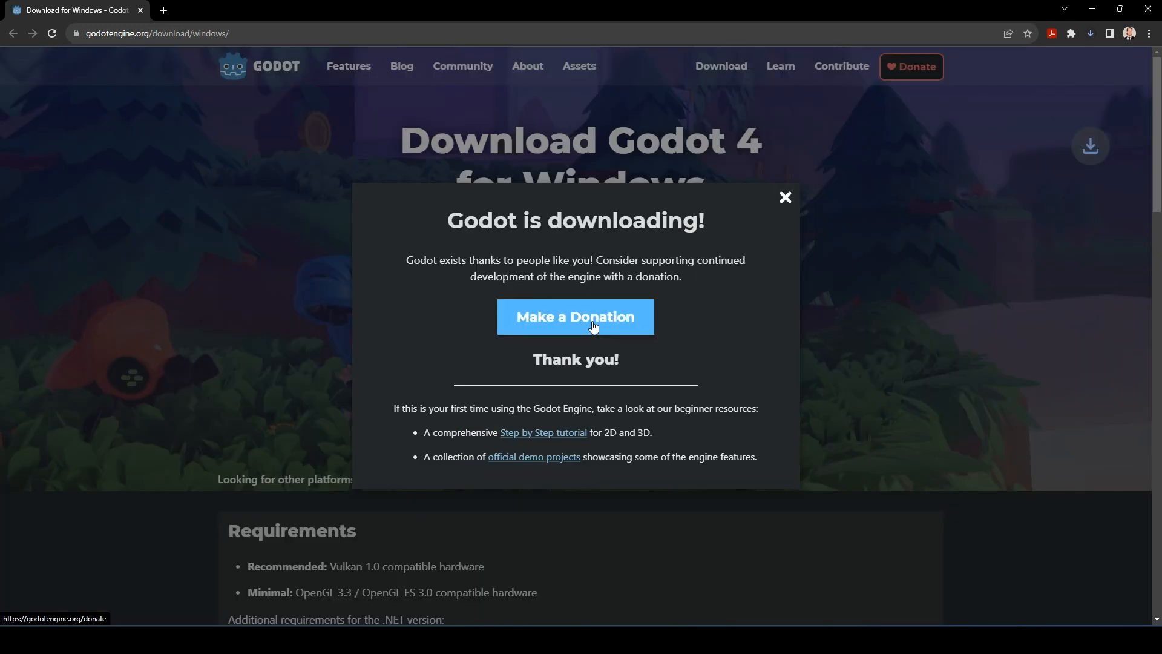
pyautogui.click(785, 198)
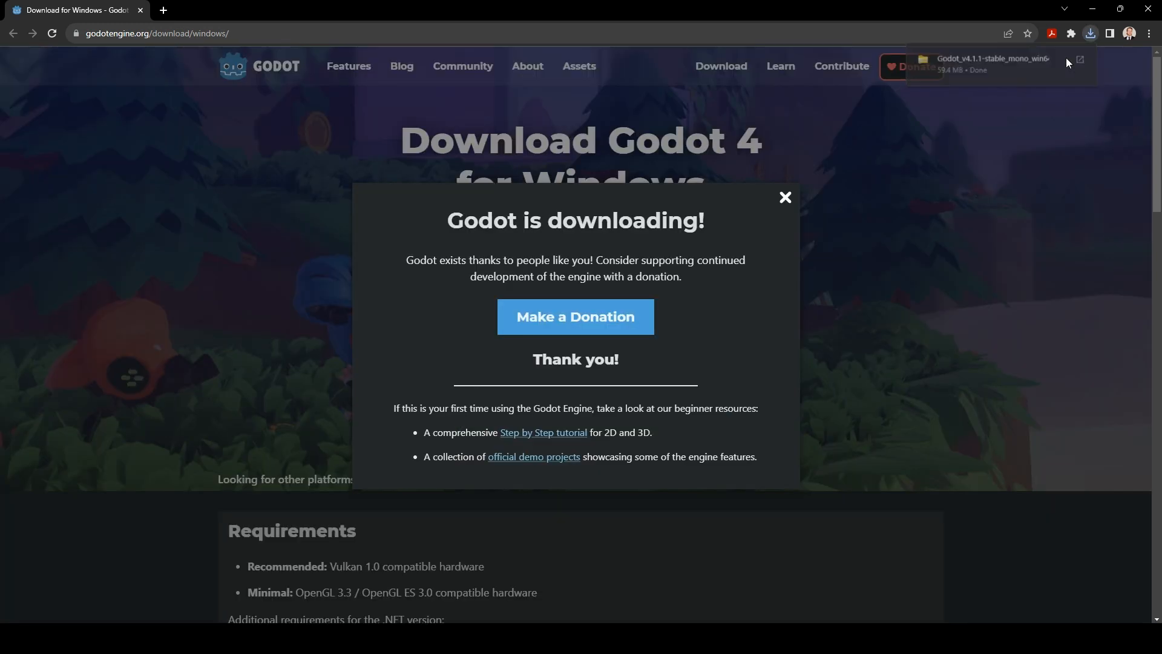
pyautogui.click(1066, 59)
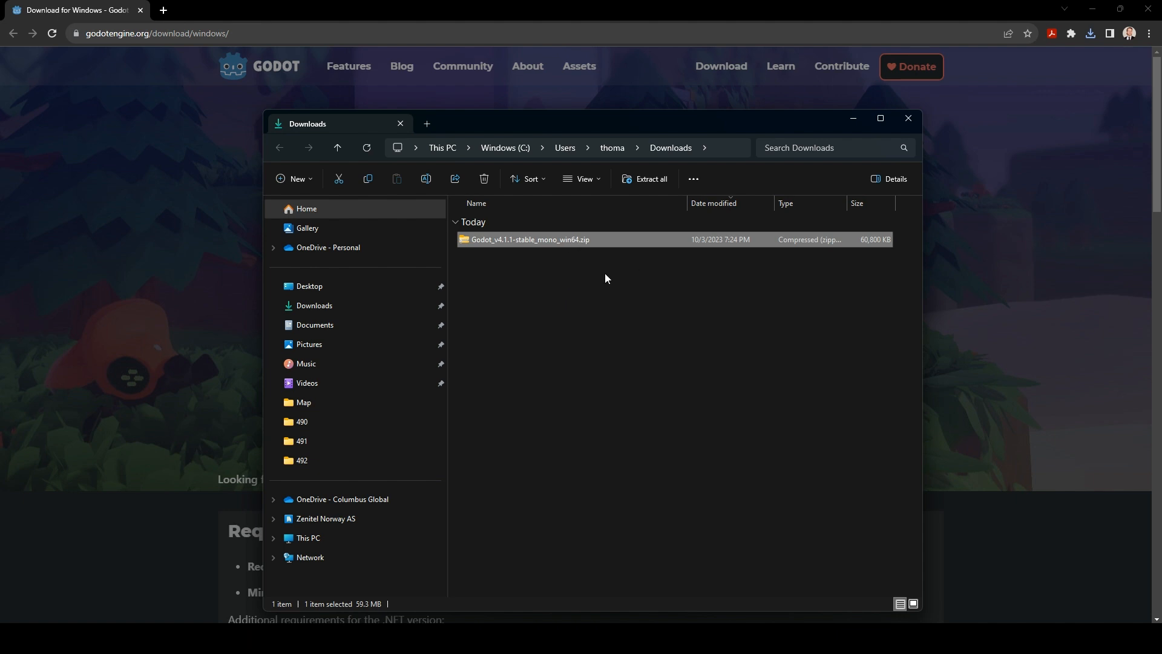
# Step: Extract Godot_v4.1.1-stable_mono_win64.zip into a folder of the same name in Downloads
pyautogui.rightClick(538, 243)
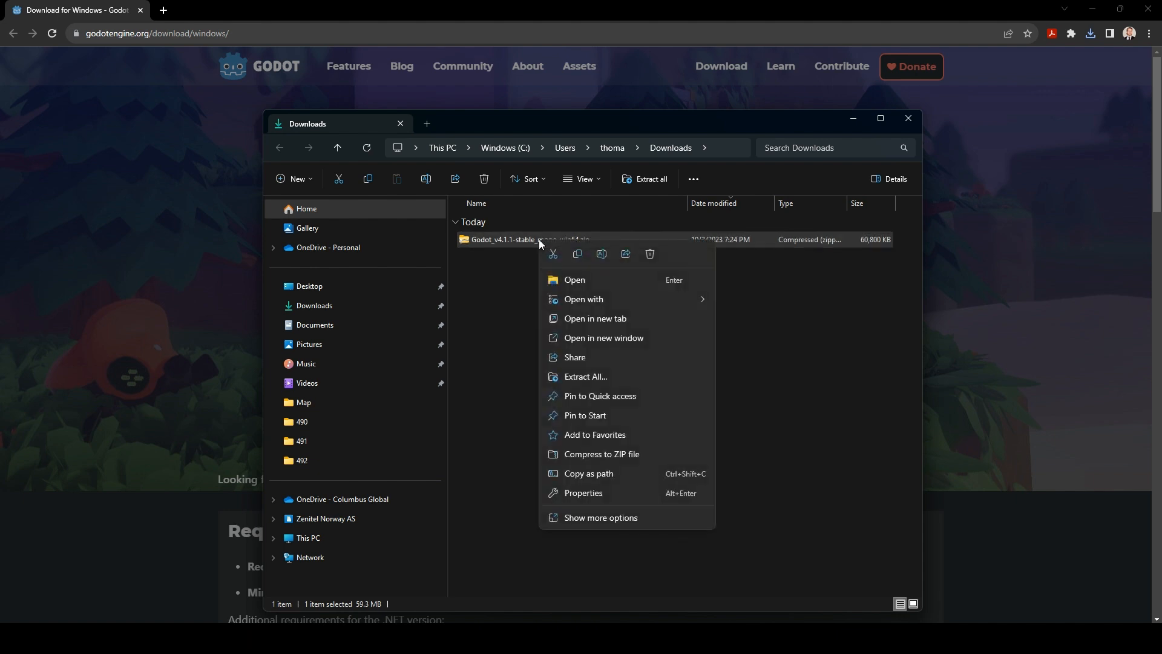
pyautogui.click(619, 376)
pyautogui.click(702, 434)
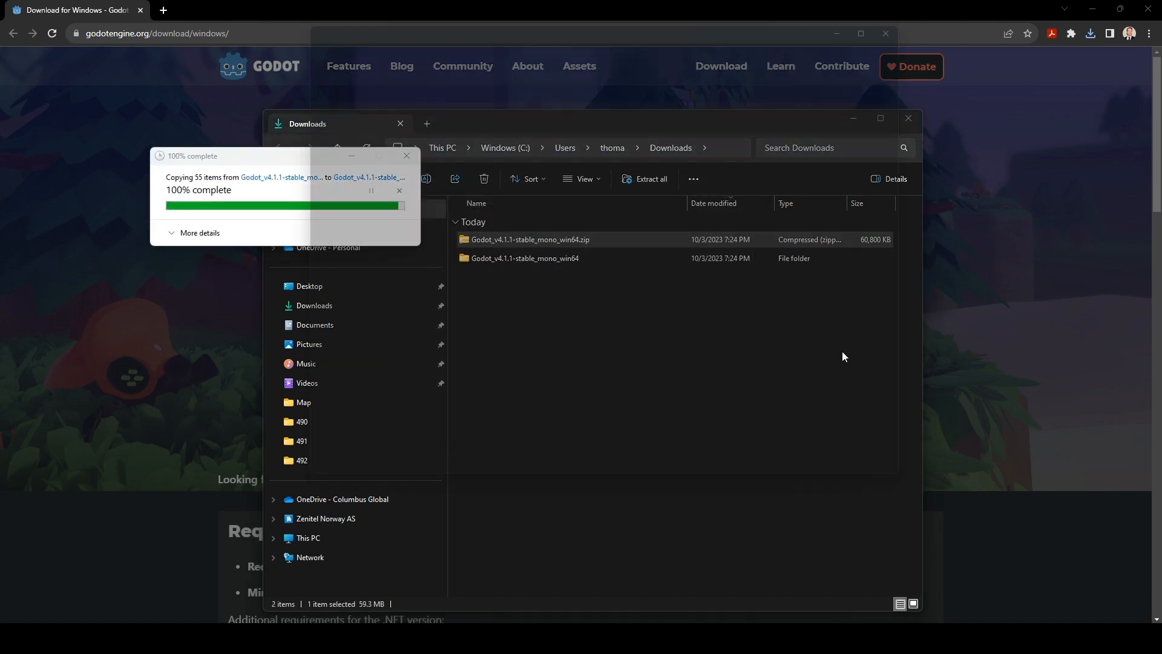
# Step: Look through the extracted Godot_v4.1.1-stable_mono_win64 folder for the Godot application files, and close the folder windows
pyautogui.moveTo(689, 12); pyautogui.dragTo(647, 94)
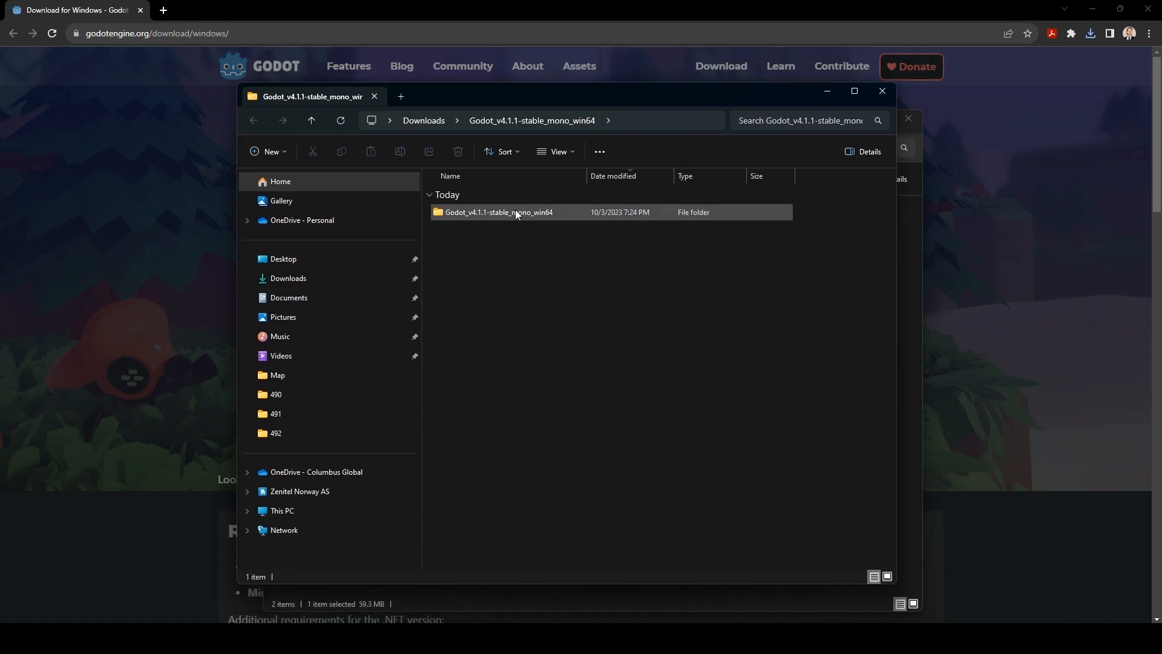
pyautogui.doubleClick(495, 213)
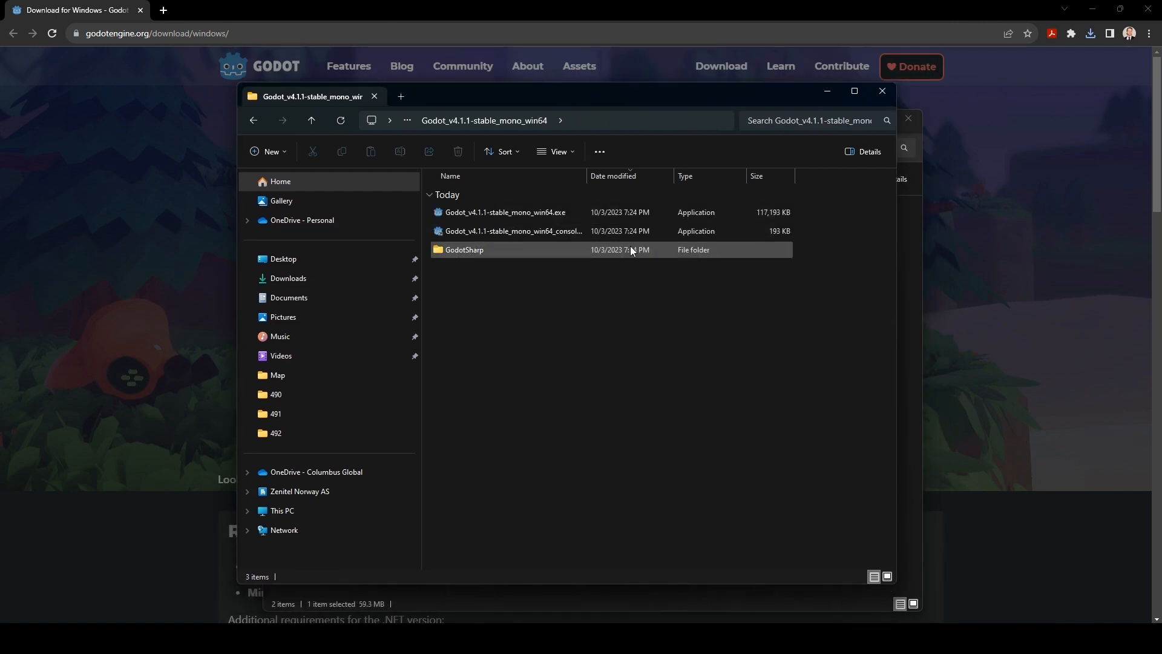
pyautogui.click(881, 91)
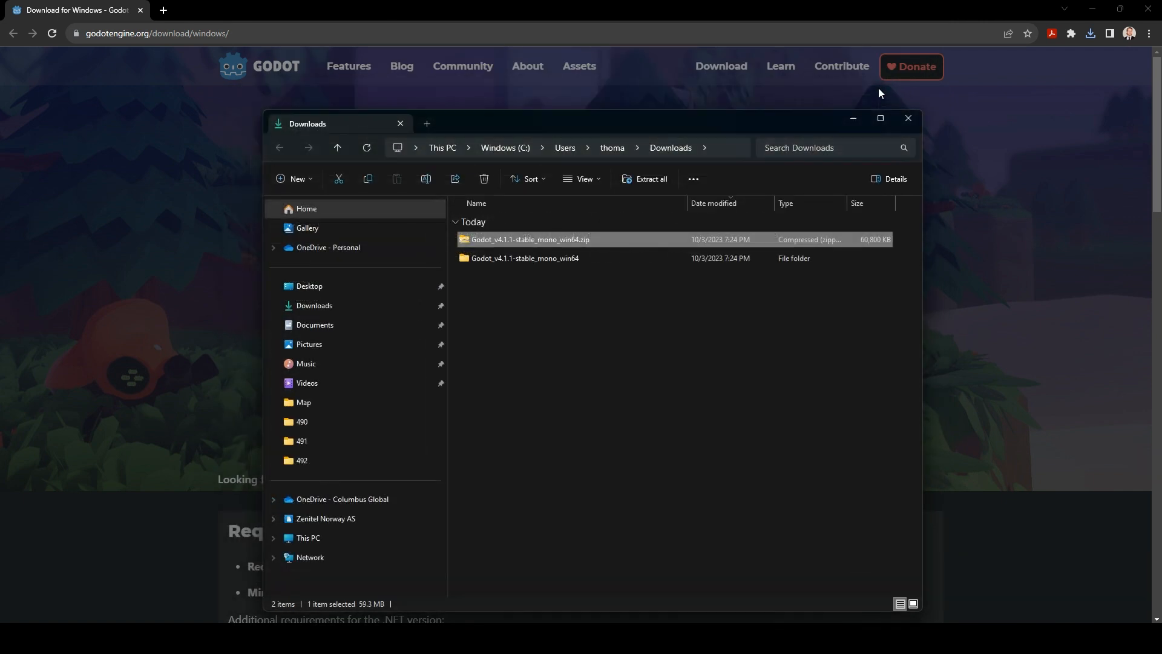
pyautogui.click(911, 118)
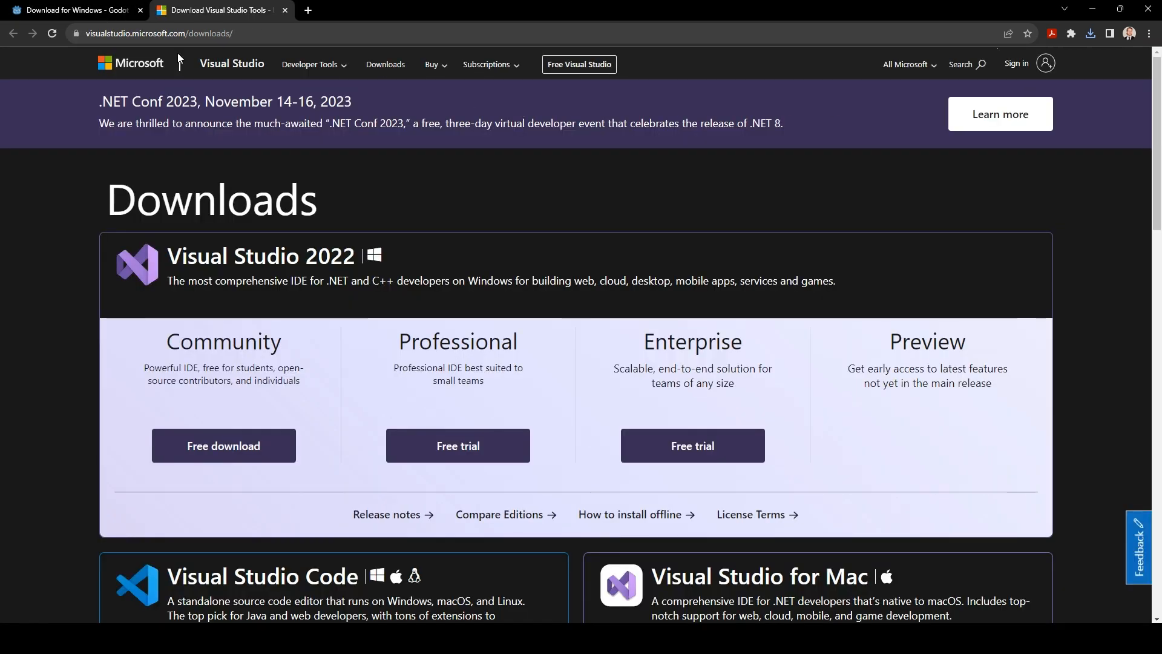
# Step: Close the Godot download page and download the free Community edition of Visual Studio 2022
pyautogui.click(141, 10)
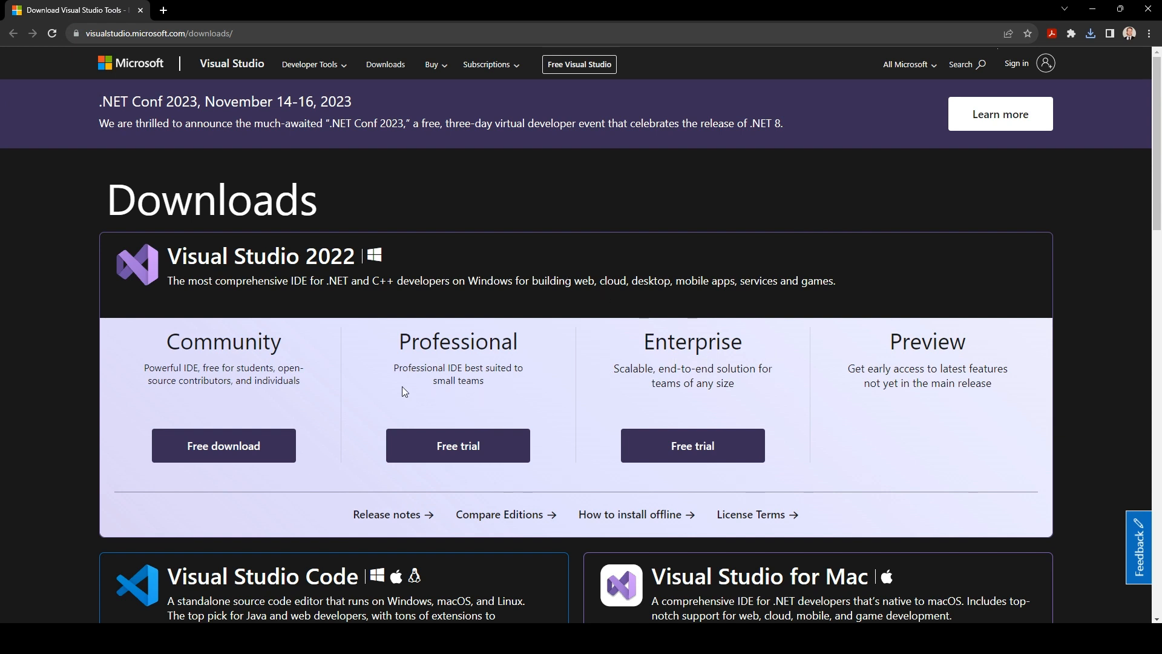
pyautogui.click(242, 447)
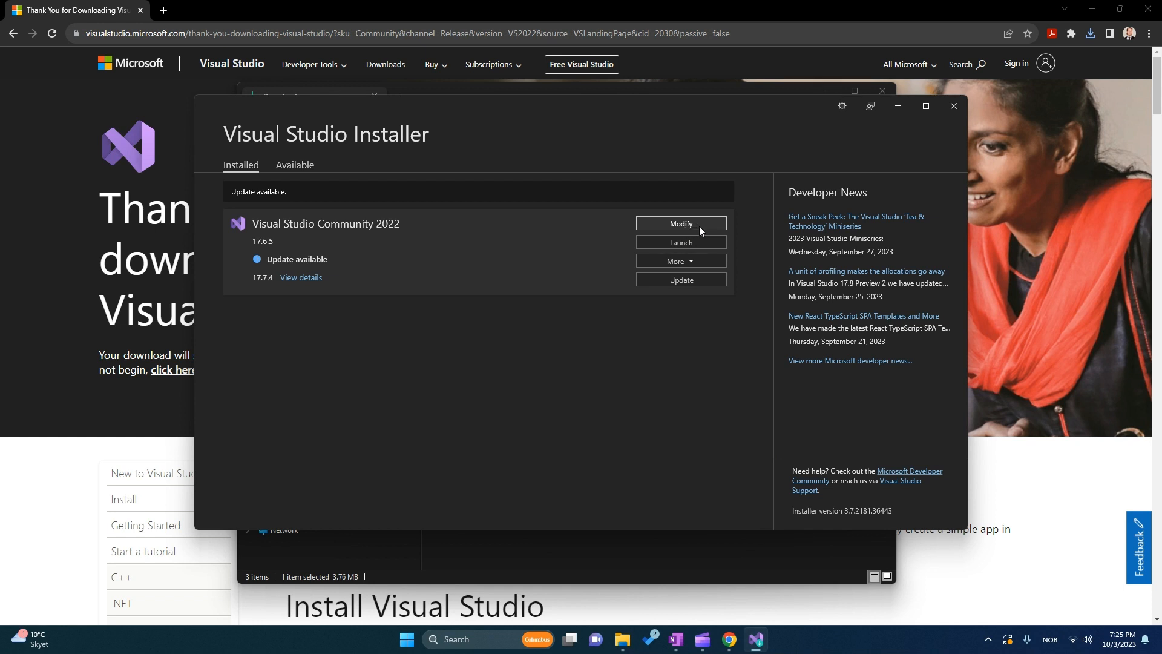
# Step: Review the Visual Studio Community 2022 workloads, including .NET desktop development, and close the installer and the Downloads folder
pyautogui.click(696, 225)
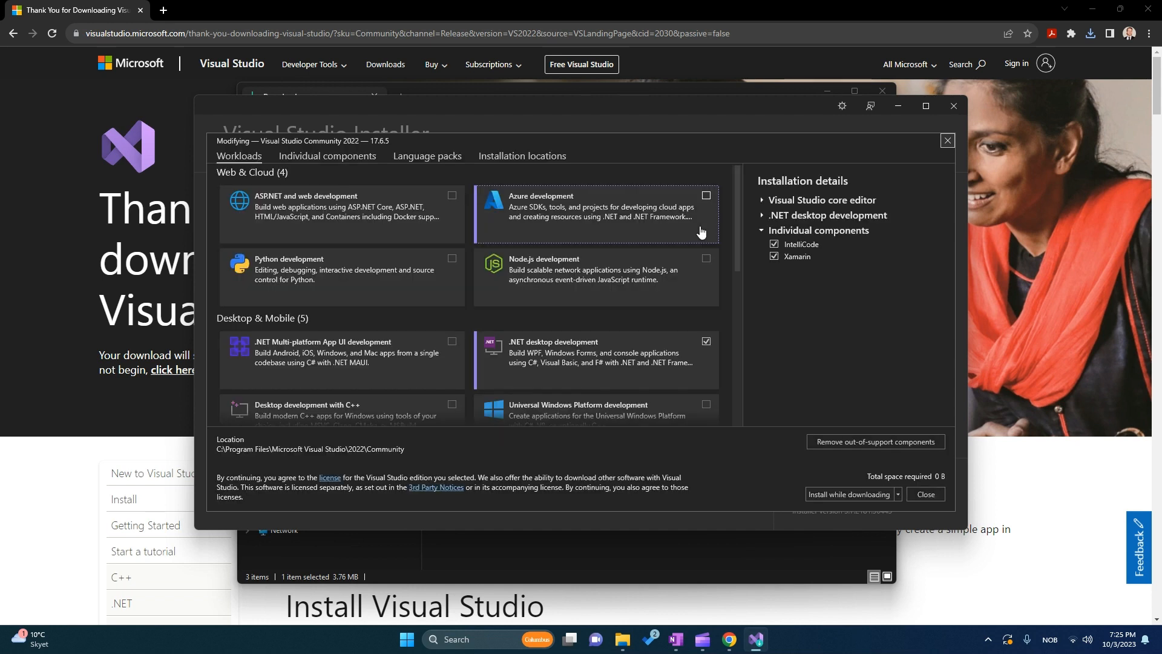
pyautogui.scroll(-3, 706, 261)
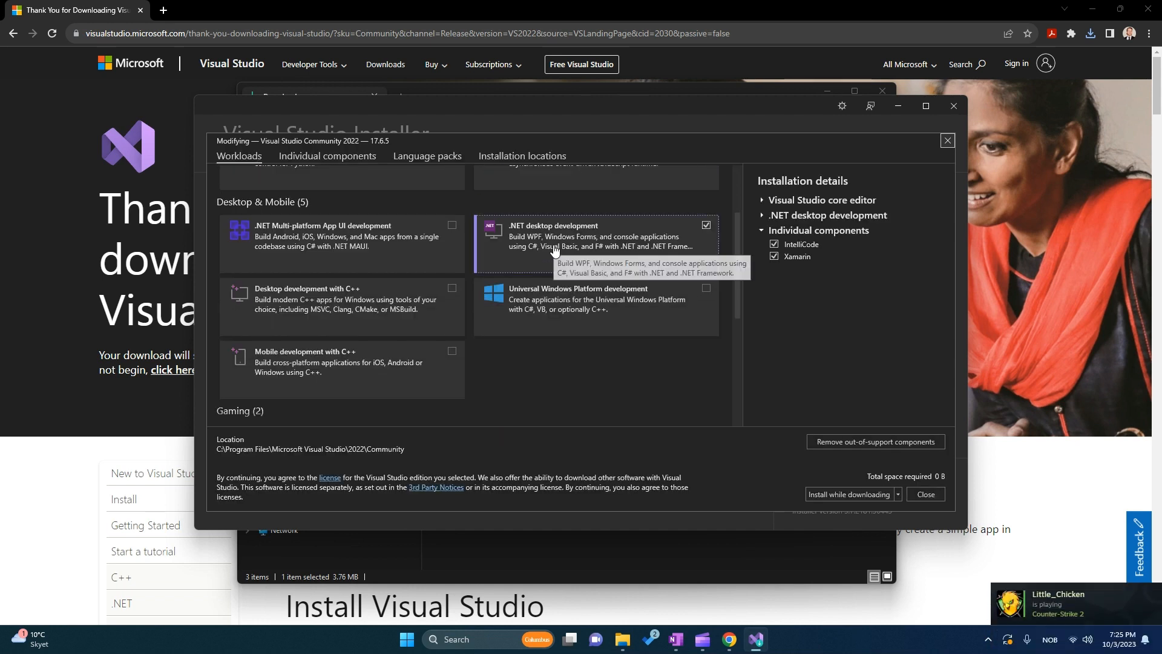
pyautogui.scroll(-3, 555, 248)
pyautogui.scroll(-2, 554, 248)
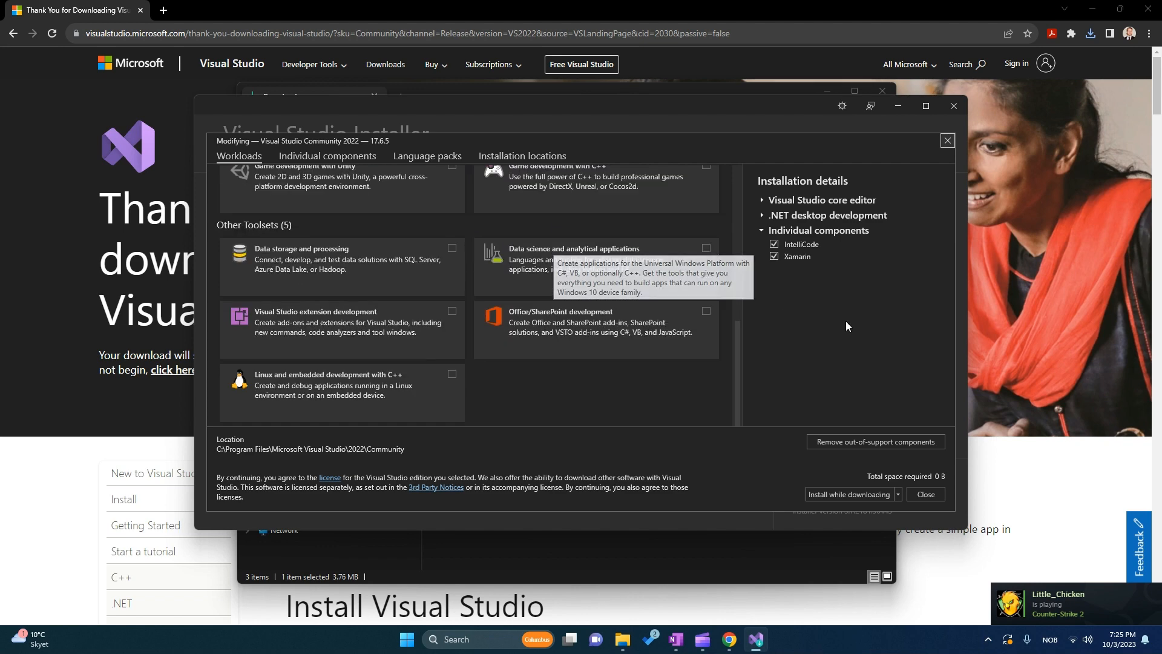
pyautogui.scroll(4, 723, 390)
pyautogui.scroll(3, 683, 332)
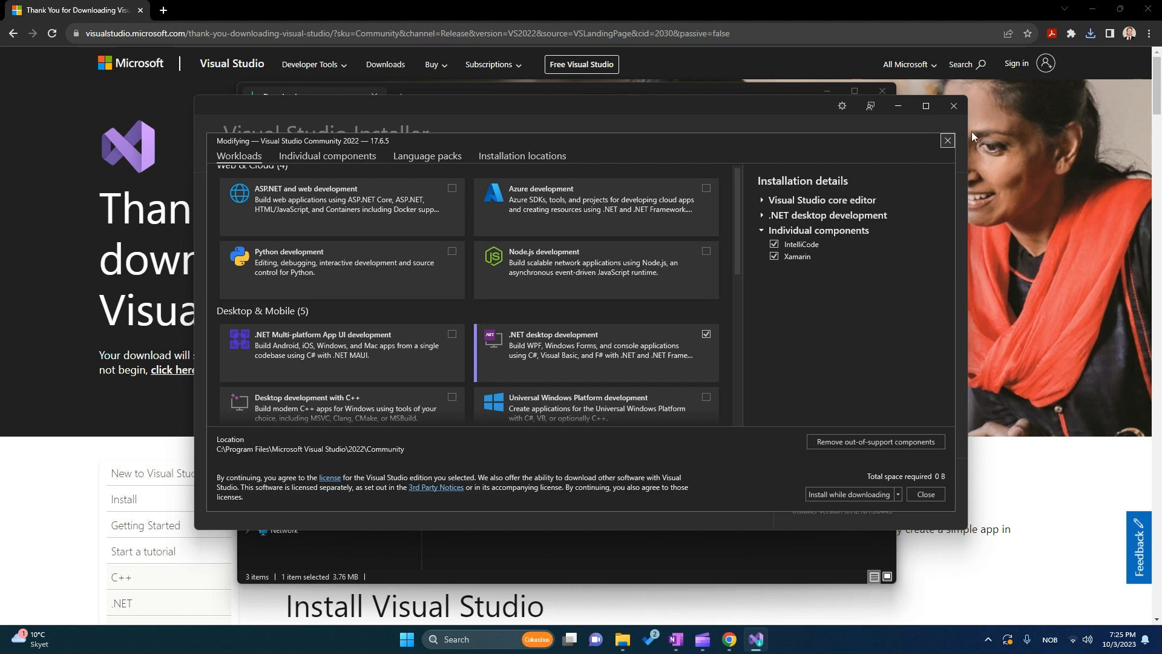
pyautogui.click(950, 106)
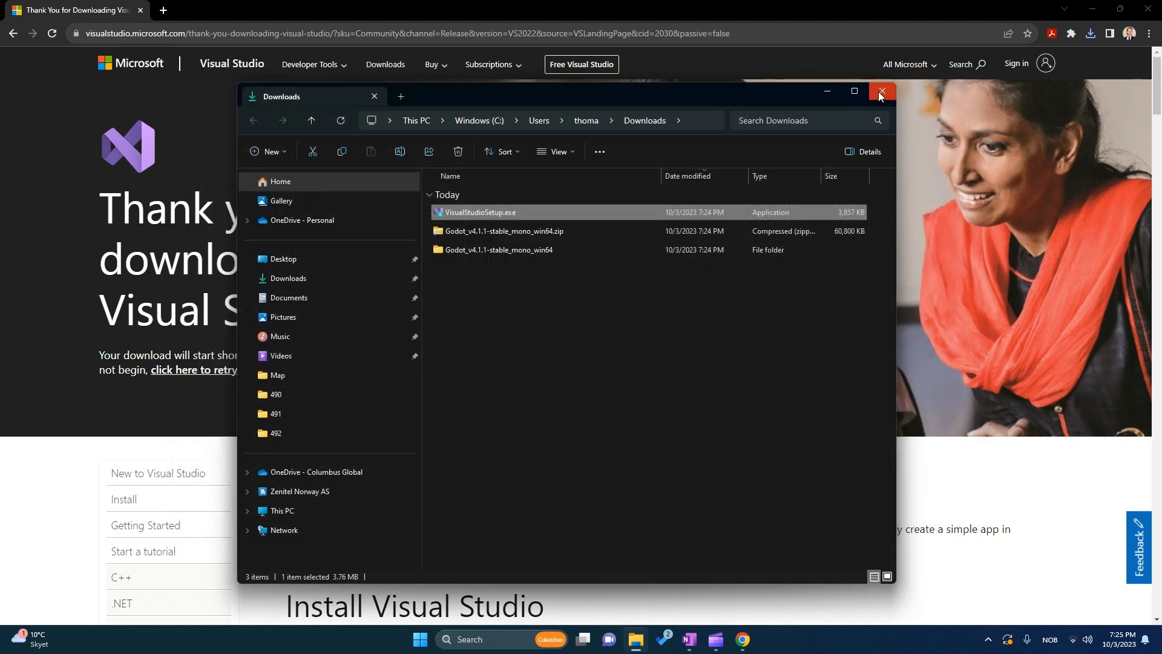
pyautogui.click(880, 90)
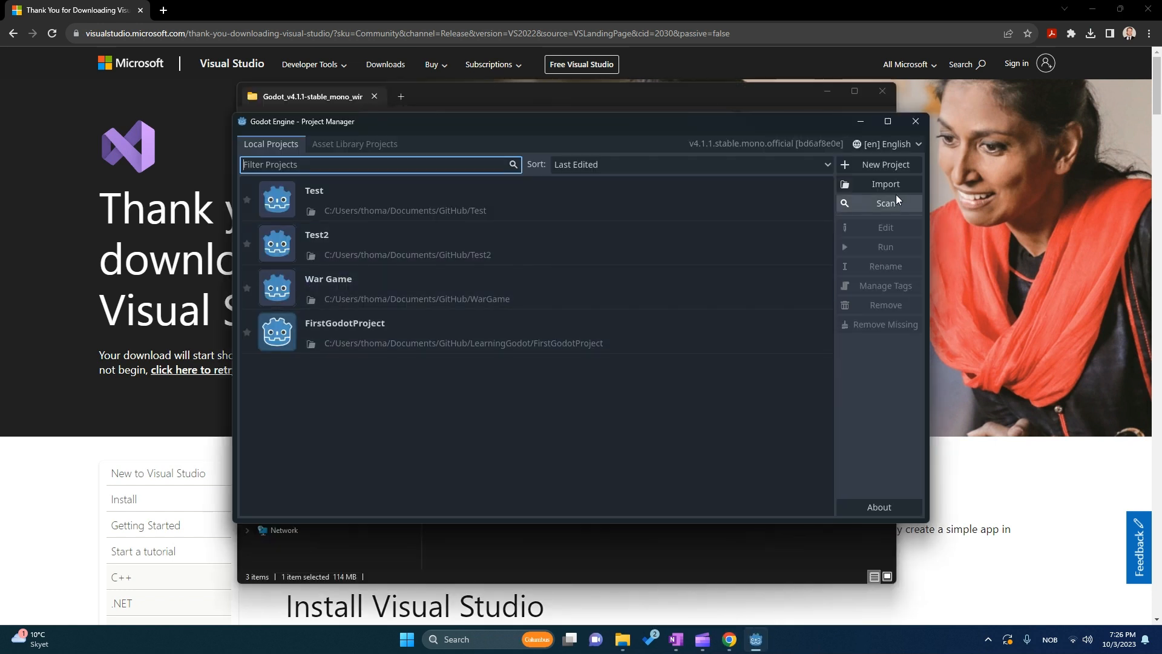
# Step: Create a Godot project named Demo in a Documents/Demo folder, with the Forward+ renderer and version control metadata set to None
pyautogui.click(883, 165)
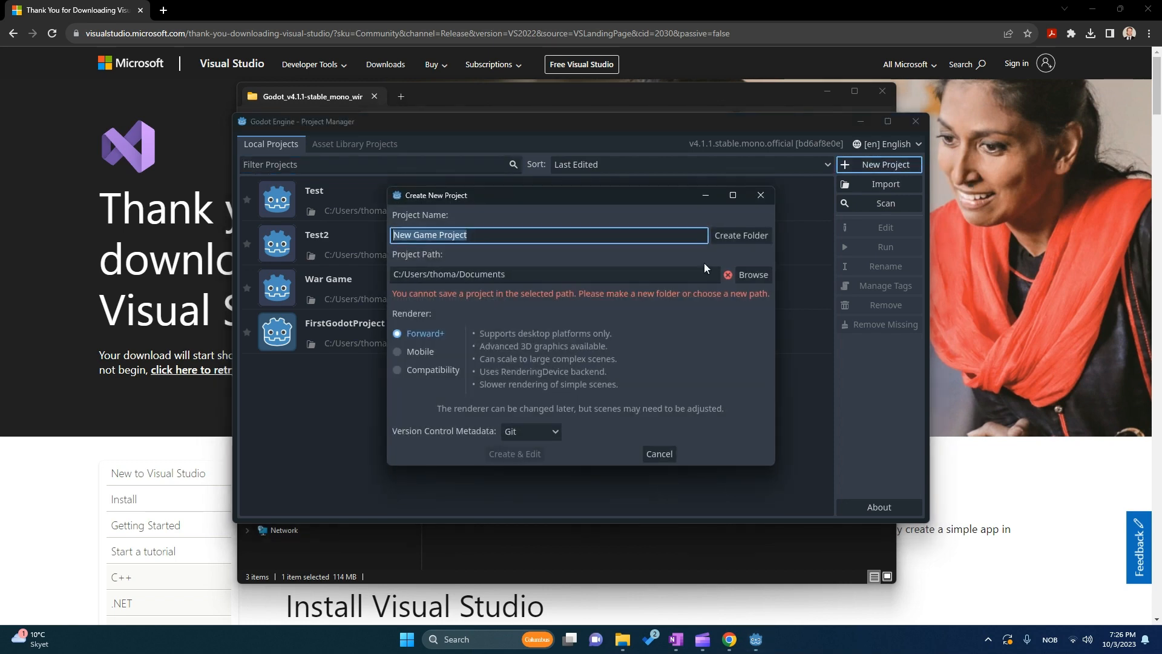
pyautogui.click(554, 233)
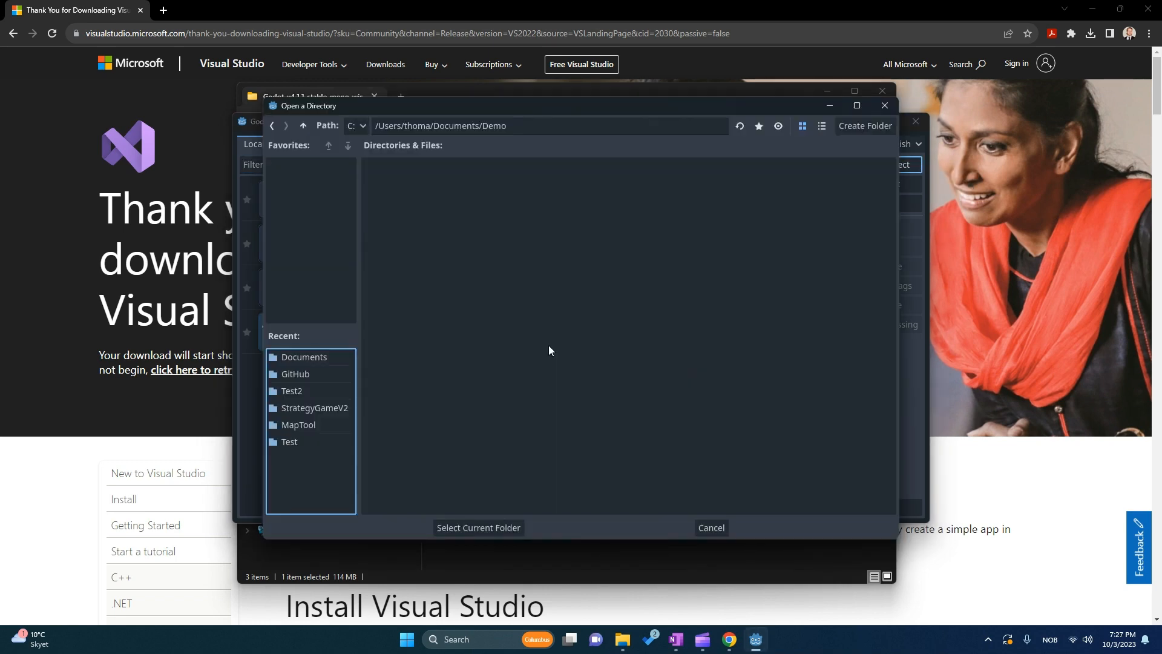
pyautogui.click(493, 529)
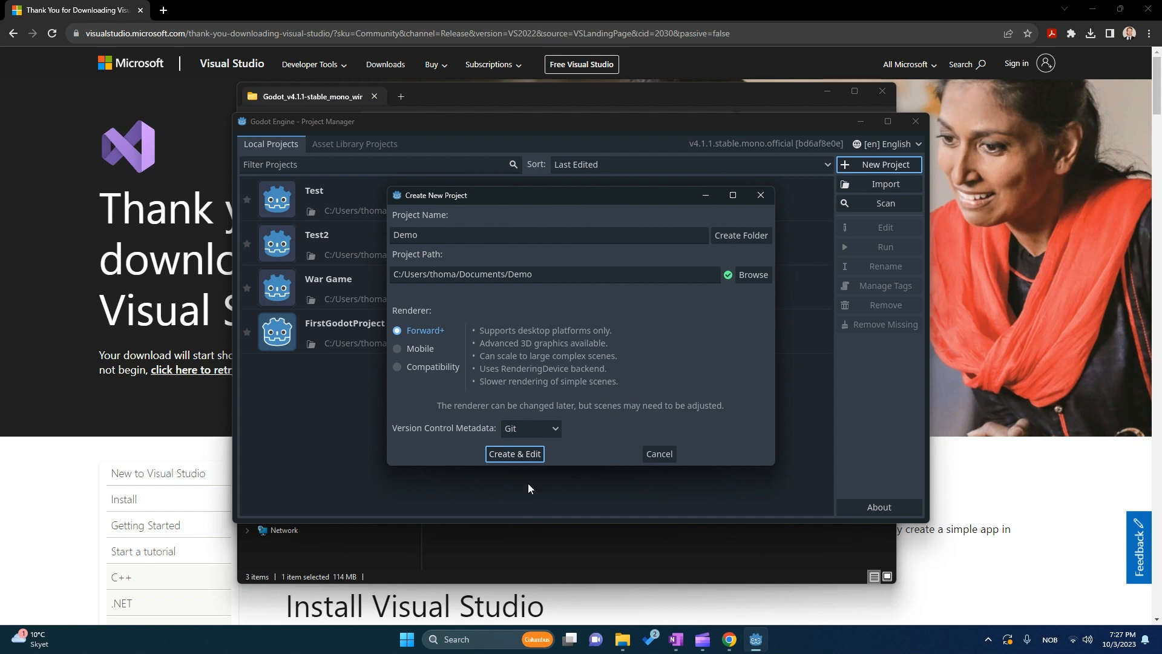
pyautogui.click(553, 426)
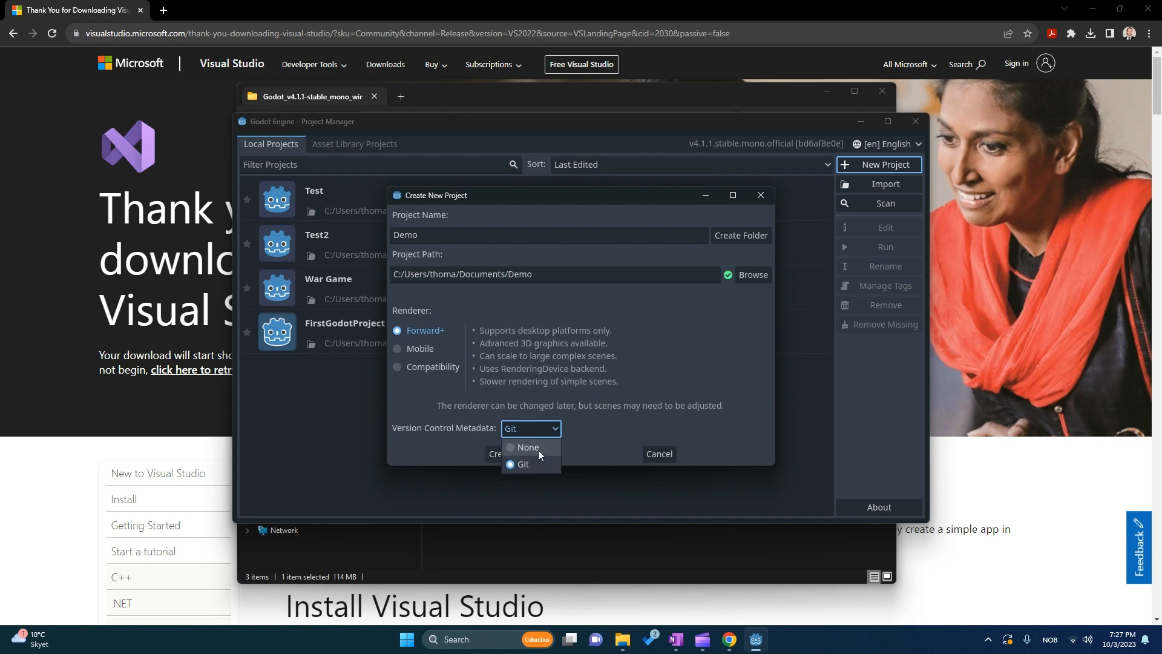
pyautogui.click(539, 448)
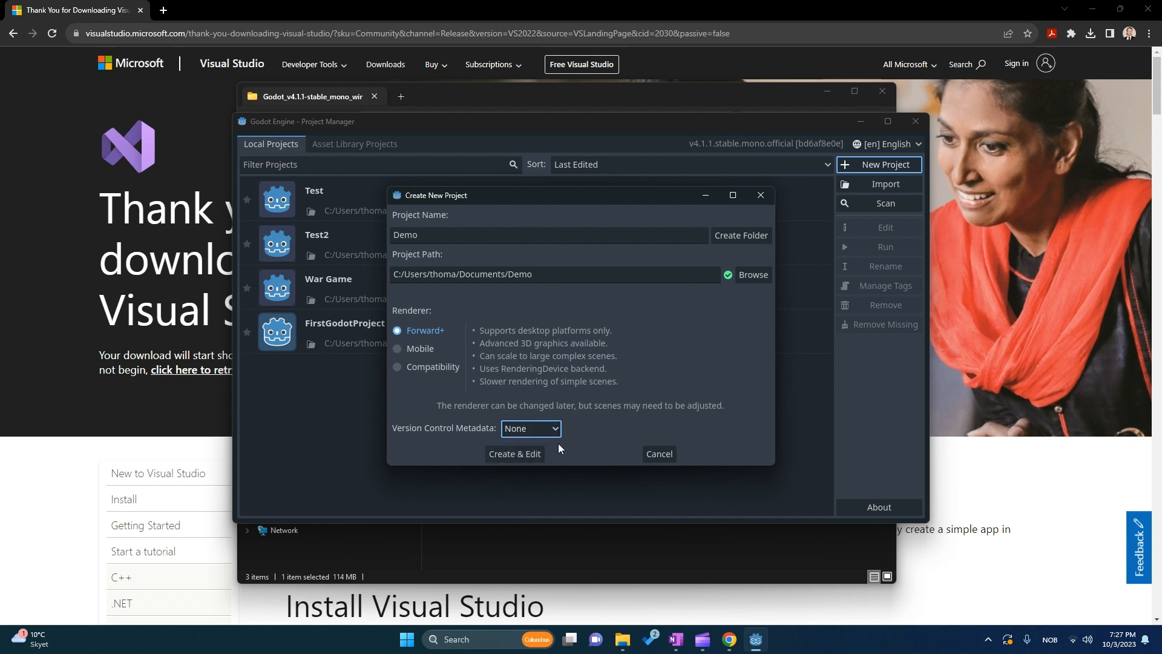
pyautogui.click(519, 456)
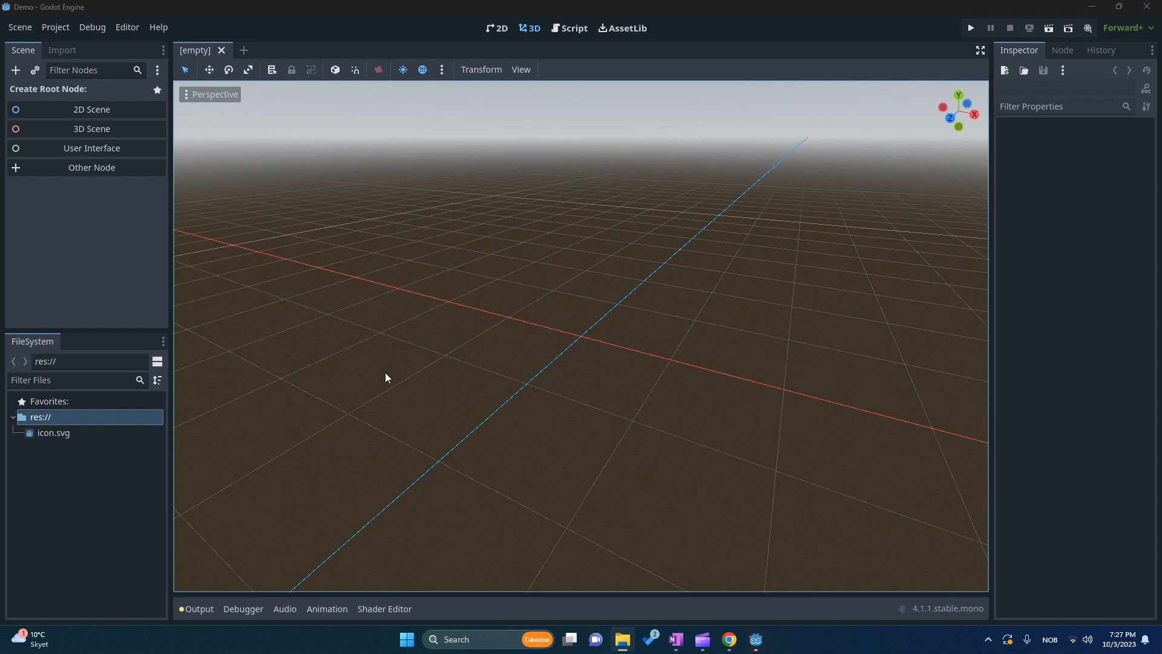
# Step: Create a 2D scene root node and attach a new C# script at res://Node2D.cs using the Node: Default template
pyautogui.click(115, 110)
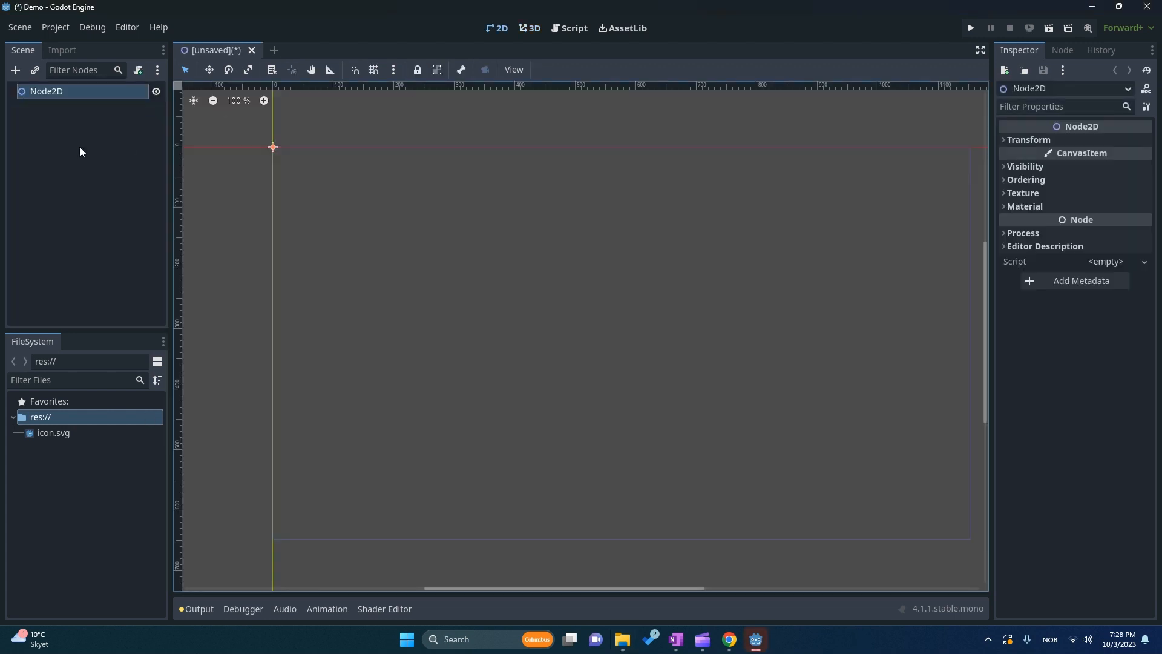
pyautogui.rightClick(107, 89)
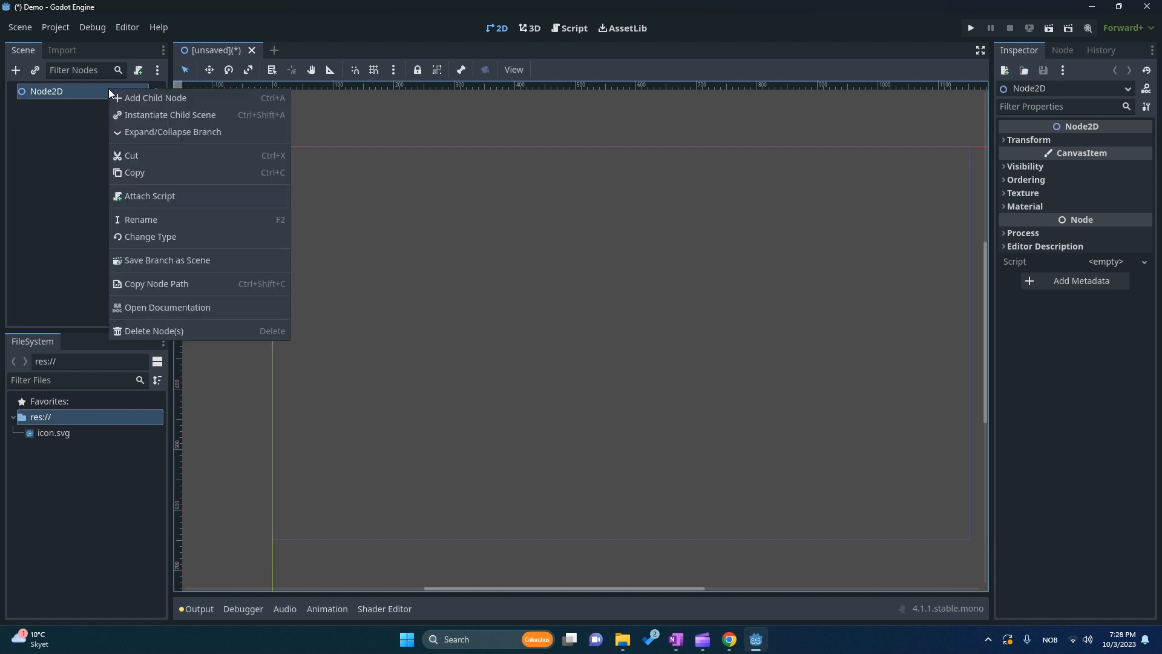
pyautogui.click(198, 198)
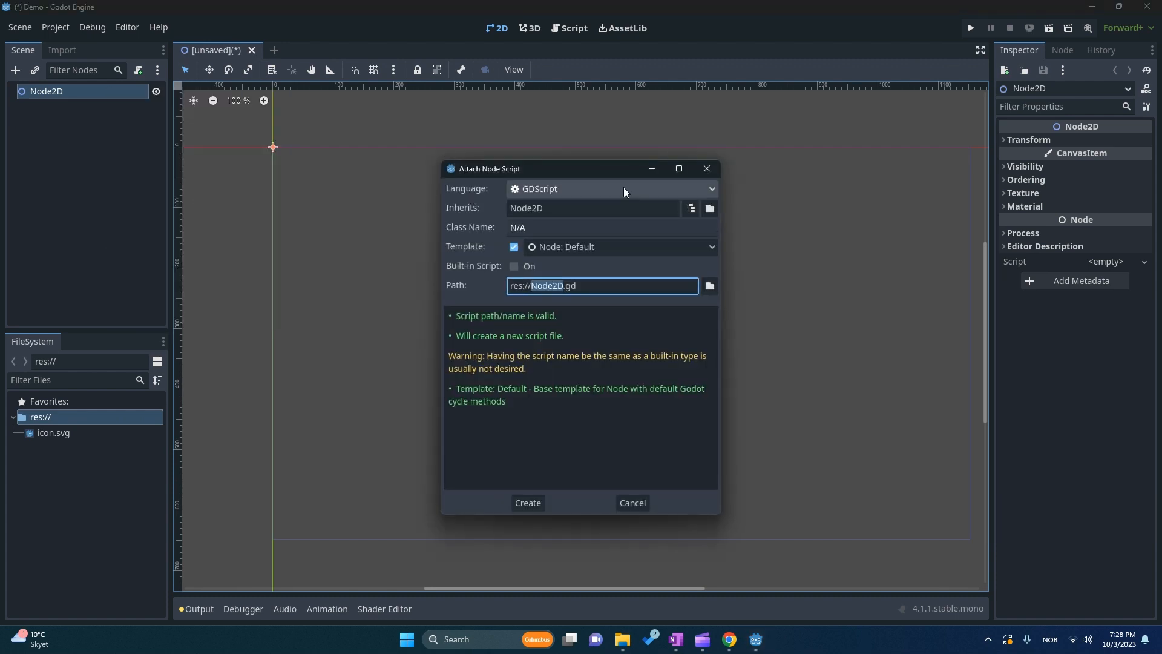
pyautogui.click(693, 191)
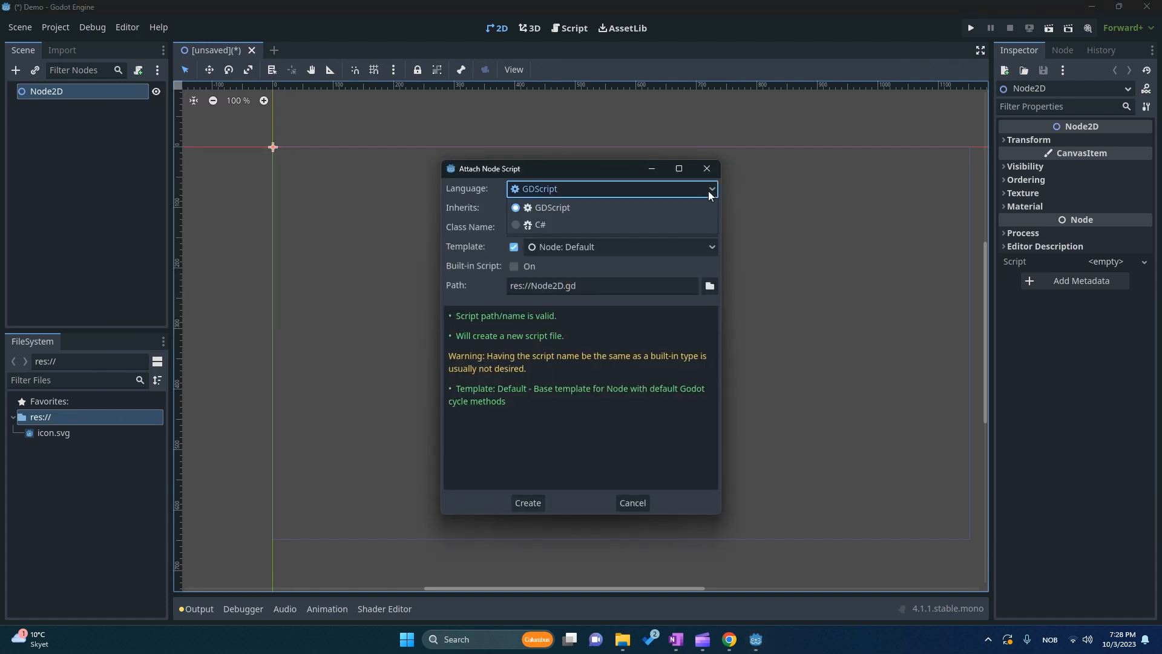
pyautogui.click(519, 224)
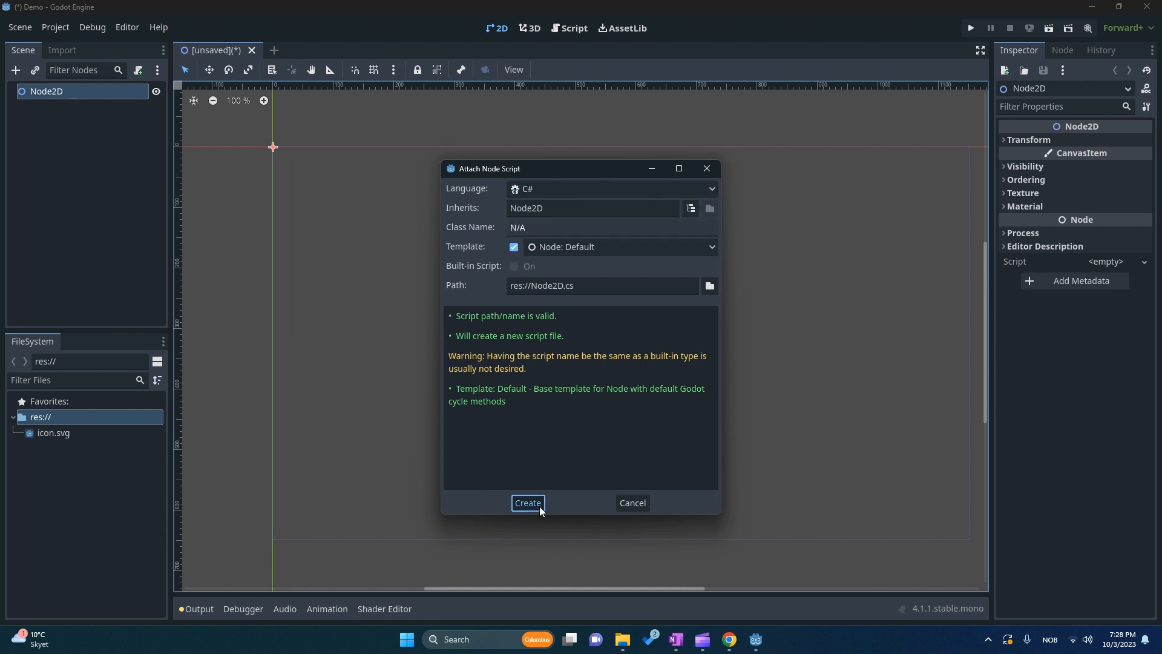
pyautogui.click(539, 504)
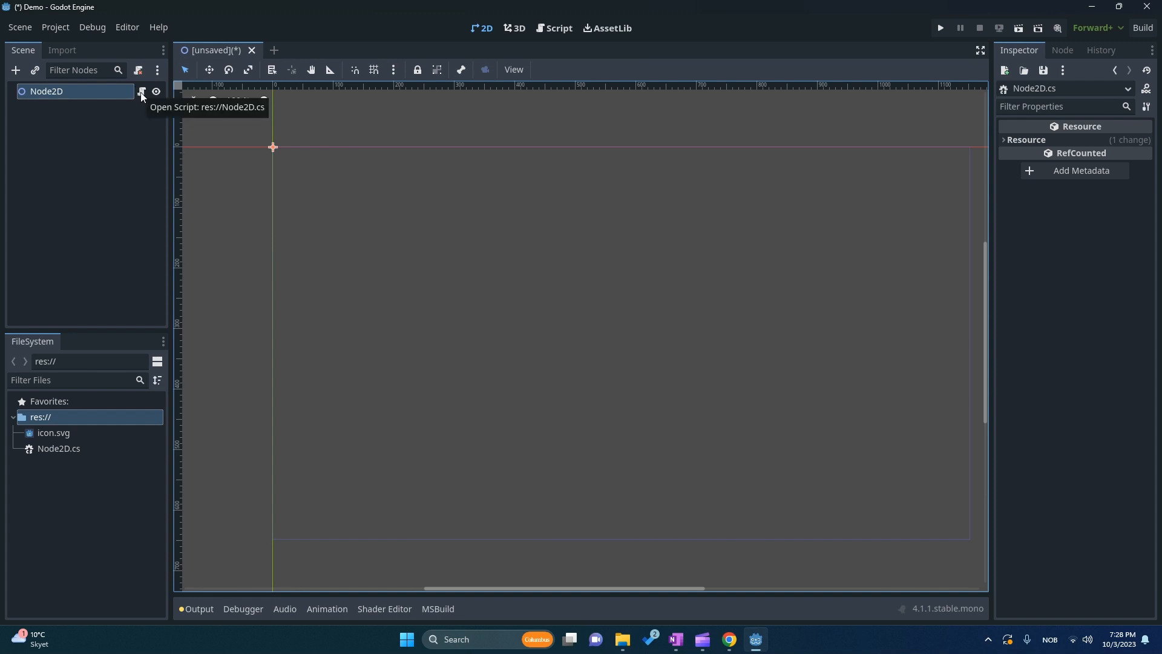
# Step: Save the scene as node_2d.tscn in the project root
pyautogui.hotkey('ctrl', 's')
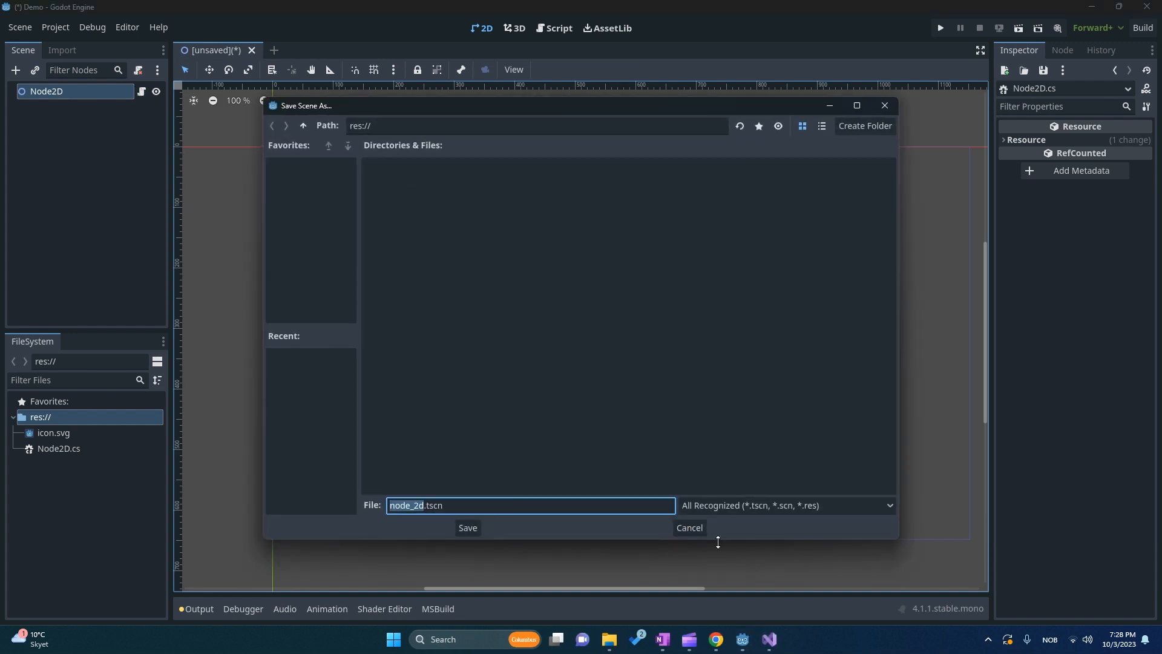
pyautogui.click(471, 527)
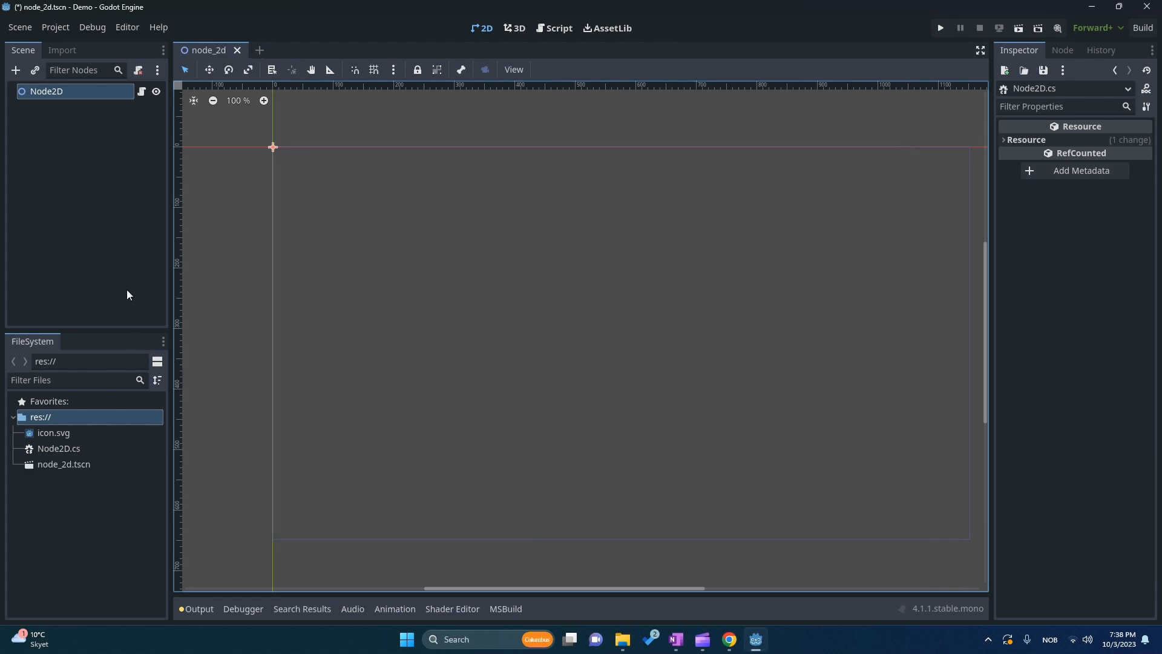
# Step: Open the Node2D.cs script and add GD.Print("Hello"); inside the _Ready method
pyautogui.click(143, 92)
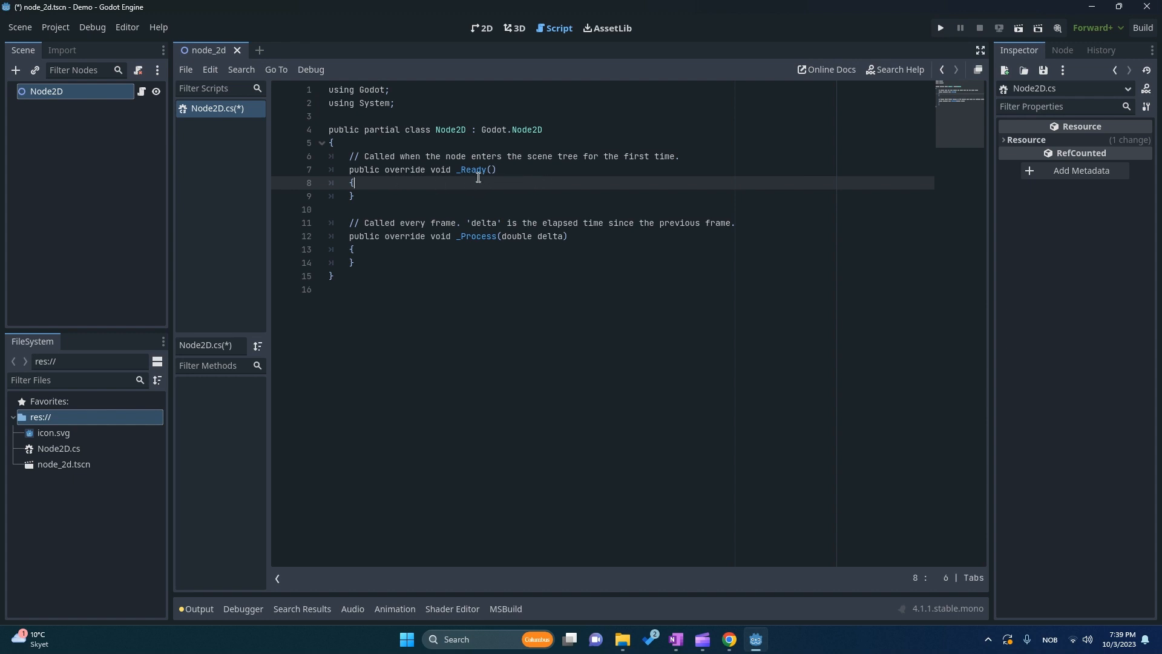
pyautogui.moveTo(439, 184); pyautogui.dragTo(336, 158)
pyautogui.click(403, 188)
pyautogui.moveTo(418, 198); pyautogui.dragTo(336, 159)
pyautogui.click(438, 184)
pyautogui.press('Return')
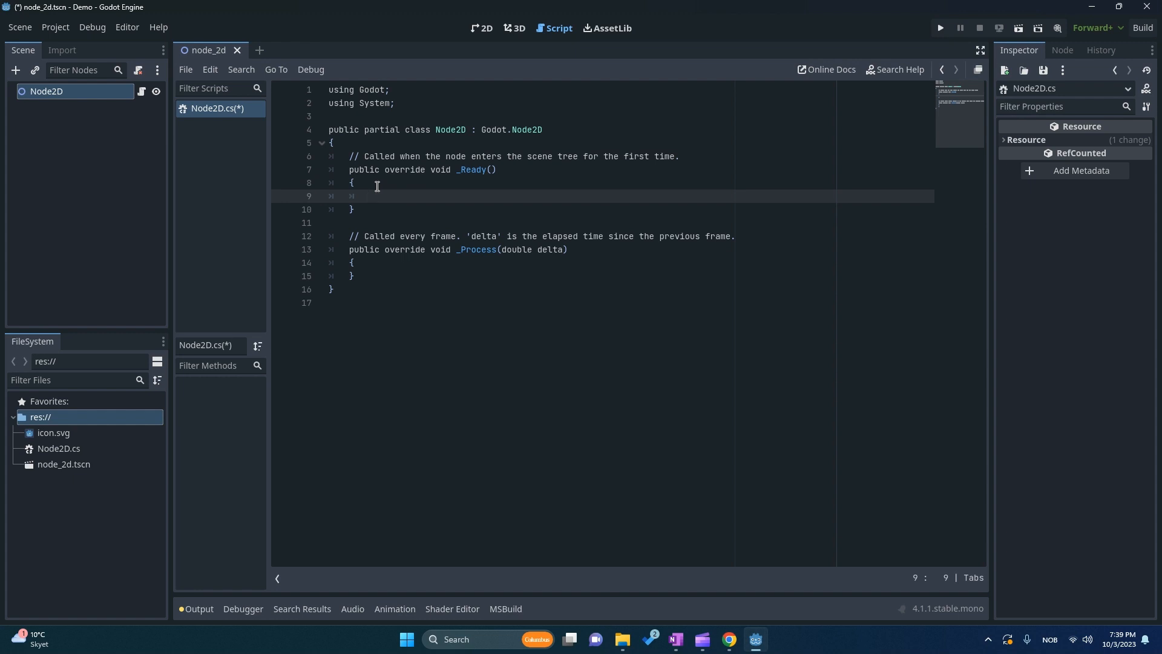
pyautogui.write('GD.Print("Hello");')
# Step: Run the project with the current scene set as the main scene
pyautogui.click(938, 28)
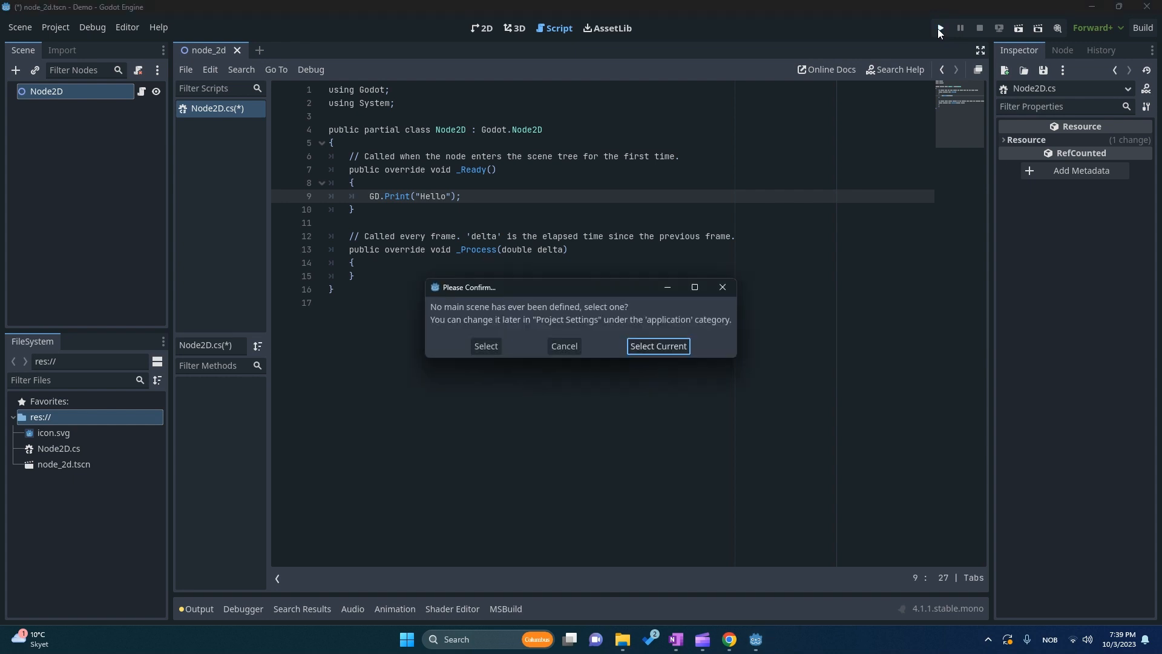
pyautogui.click(645, 346)
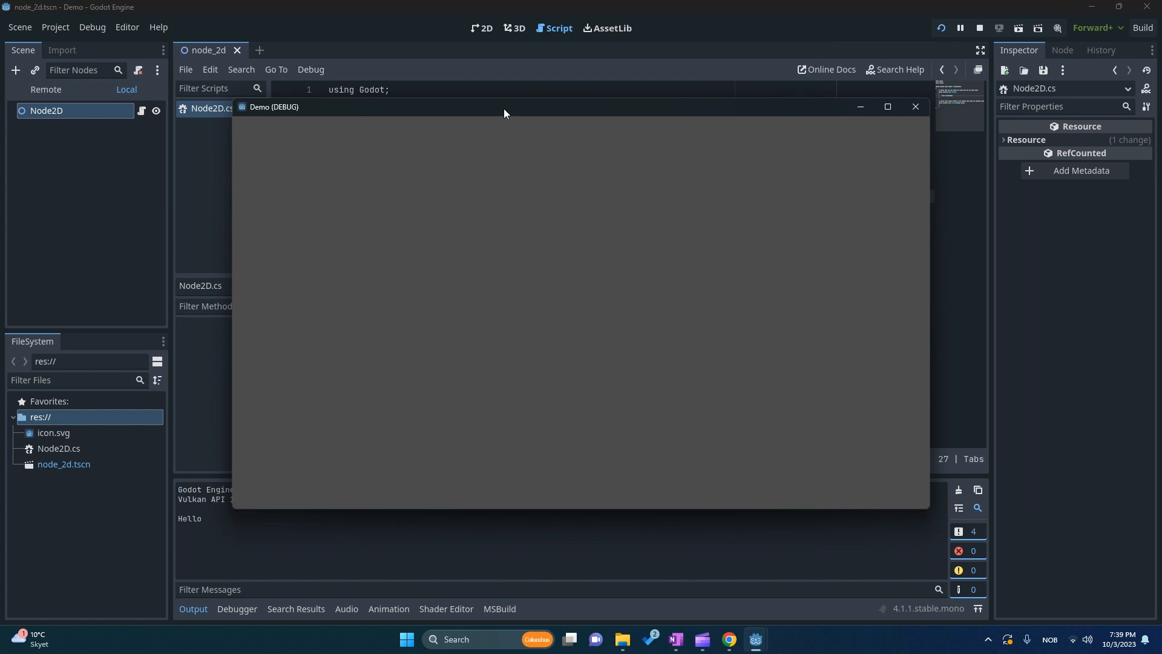
# Step: Move the running Demo window clear of the output log and close it to stop the game
pyautogui.moveTo(504, 107); pyautogui.dragTo(522, 75)
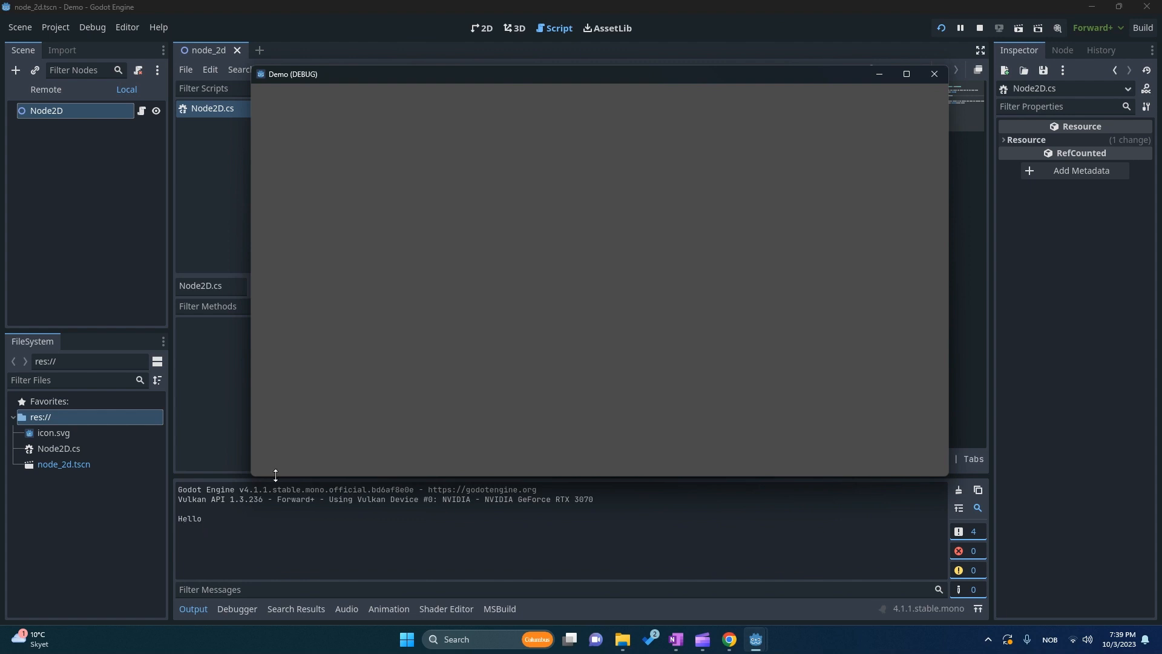
pyautogui.click(935, 74)
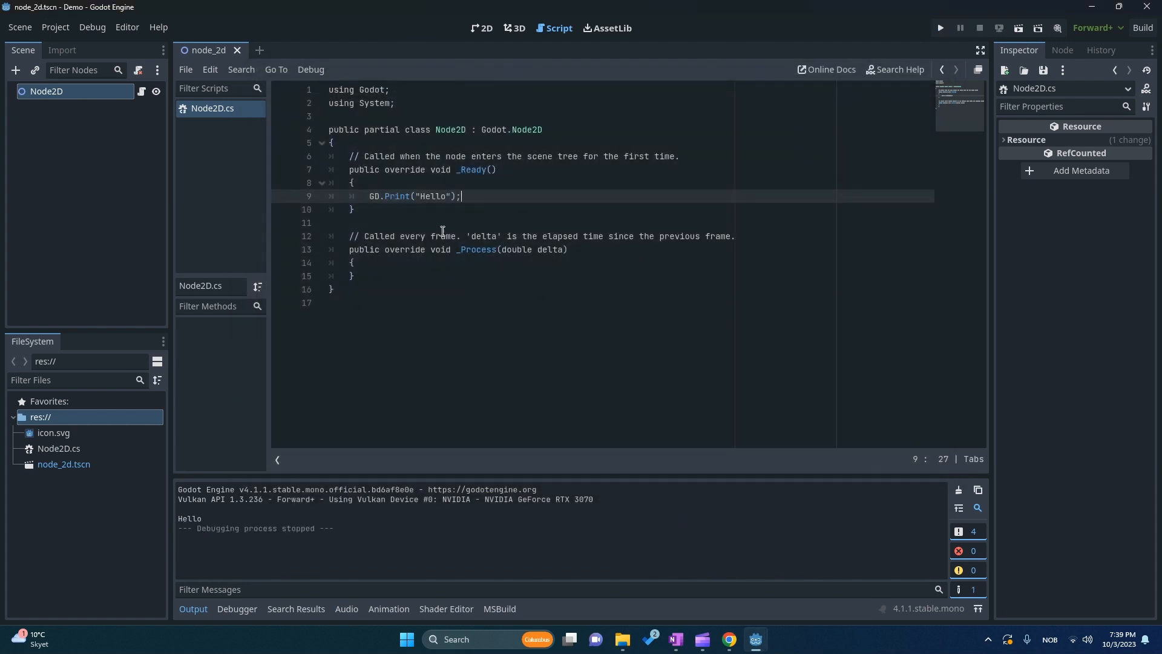
# Step: Replace Print("Hello"); with the nonexistent call bongus(); after GD. in the _Ready method of Node2D.cs
pyautogui.moveTo(484, 200); pyautogui.dragTo(362, 178)
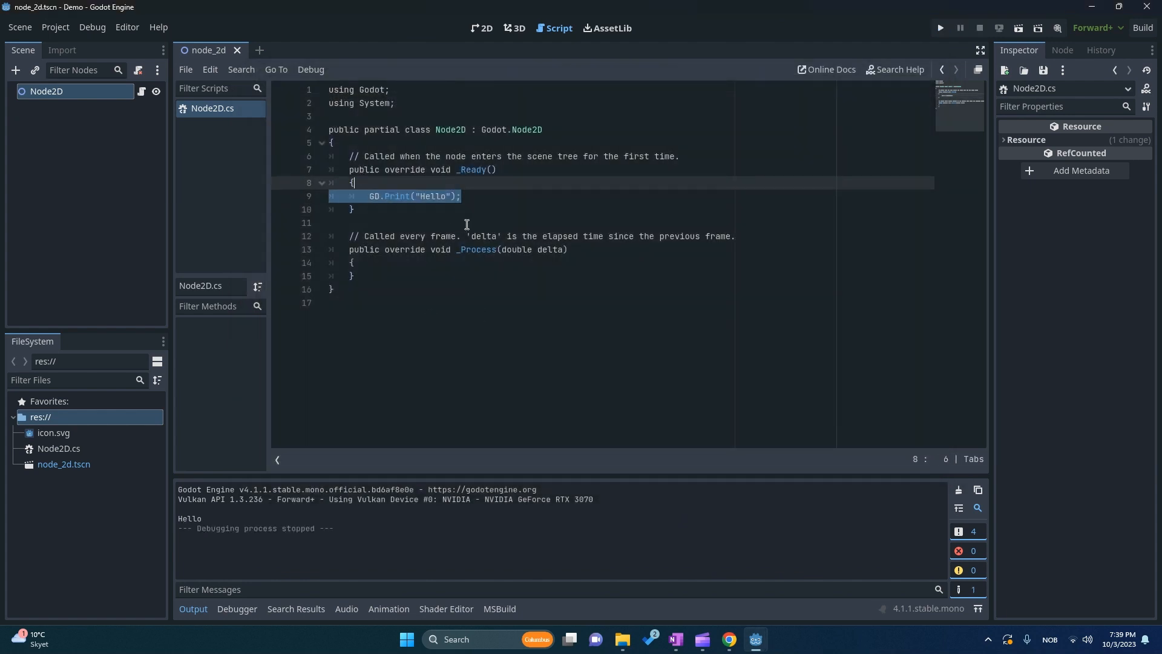
pyautogui.moveTo(464, 224); pyautogui.dragTo(351, 194)
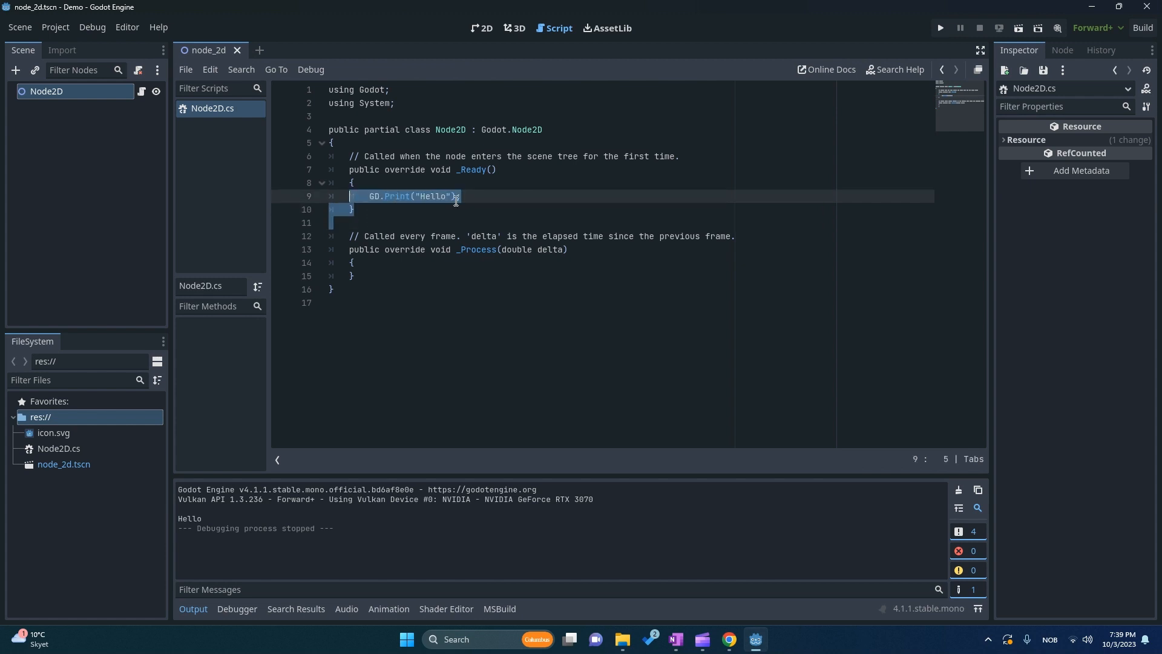
pyautogui.click(456, 196)
pyautogui.moveTo(469, 198); pyautogui.dragTo(383, 197)
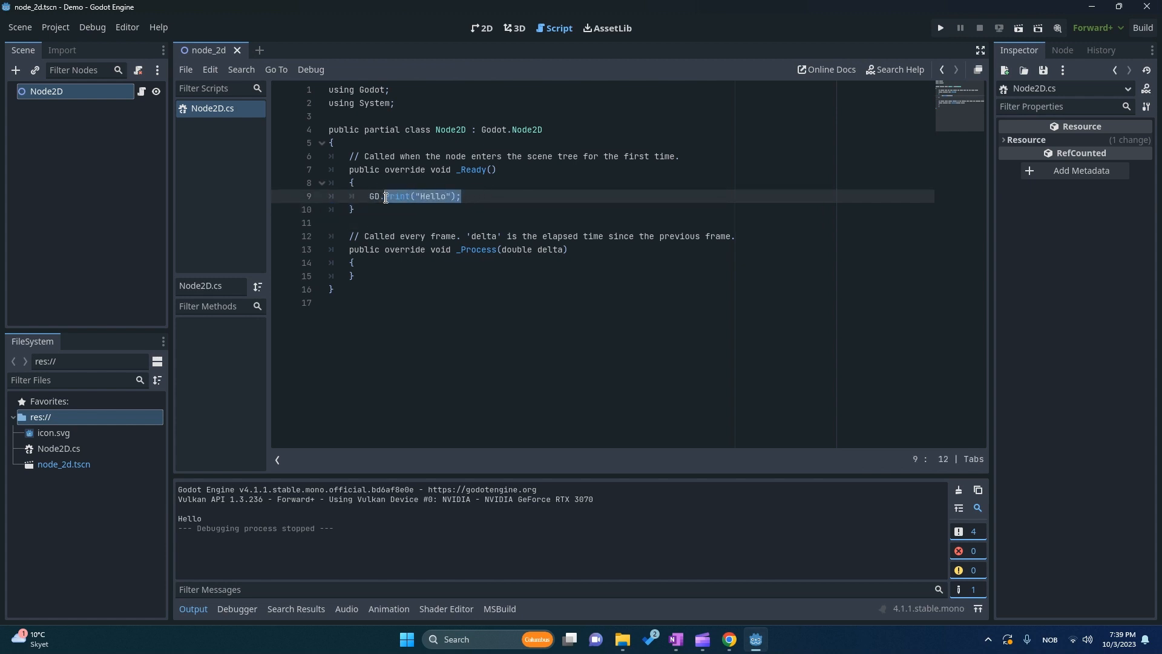
pyautogui.press('BackSpace')
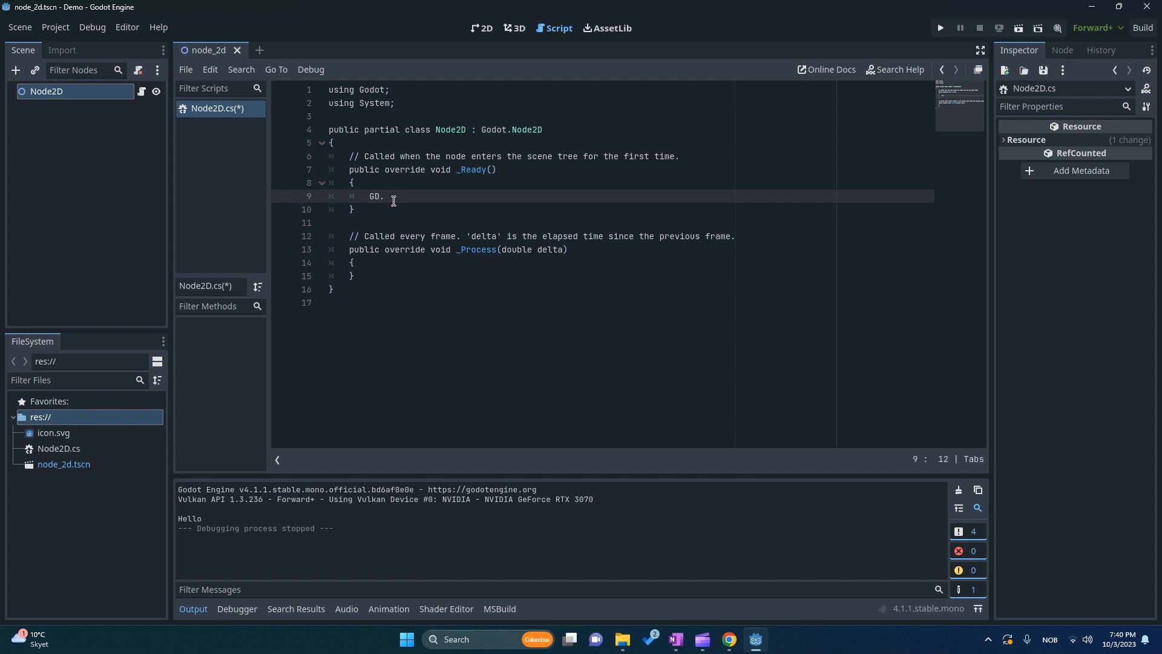
pyautogui.write('bengus(')
pyautogui.write(';')
pyautogui.click(680, 293)
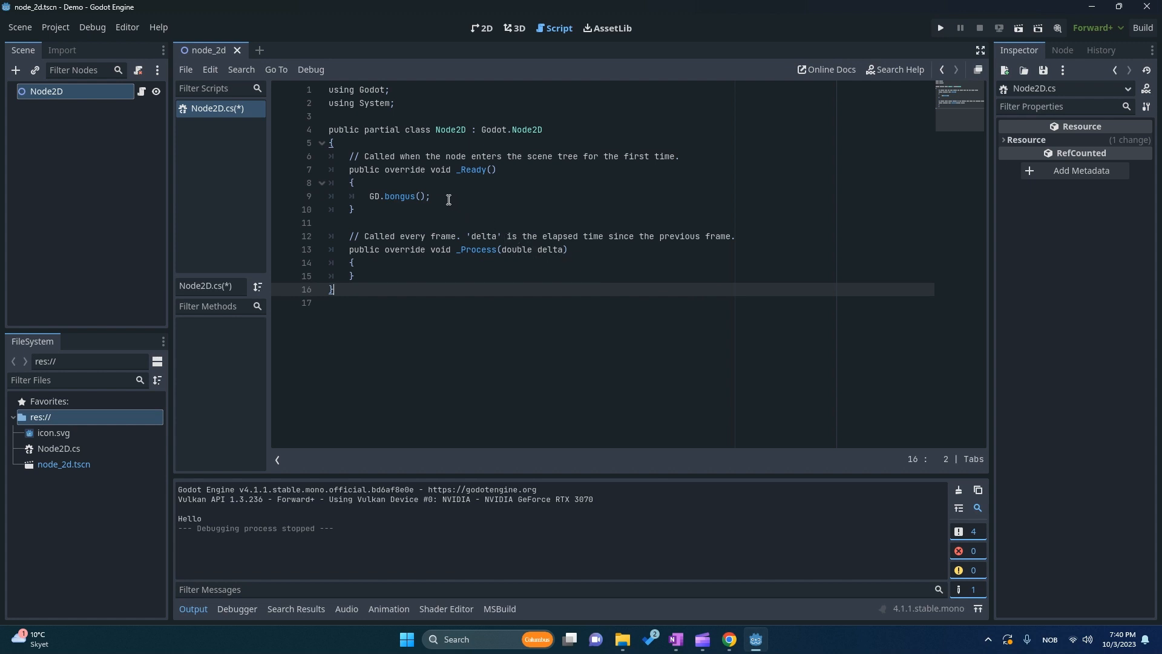
pyautogui.click(442, 198)
pyautogui.moveTo(442, 198); pyautogui.dragTo(371, 198)
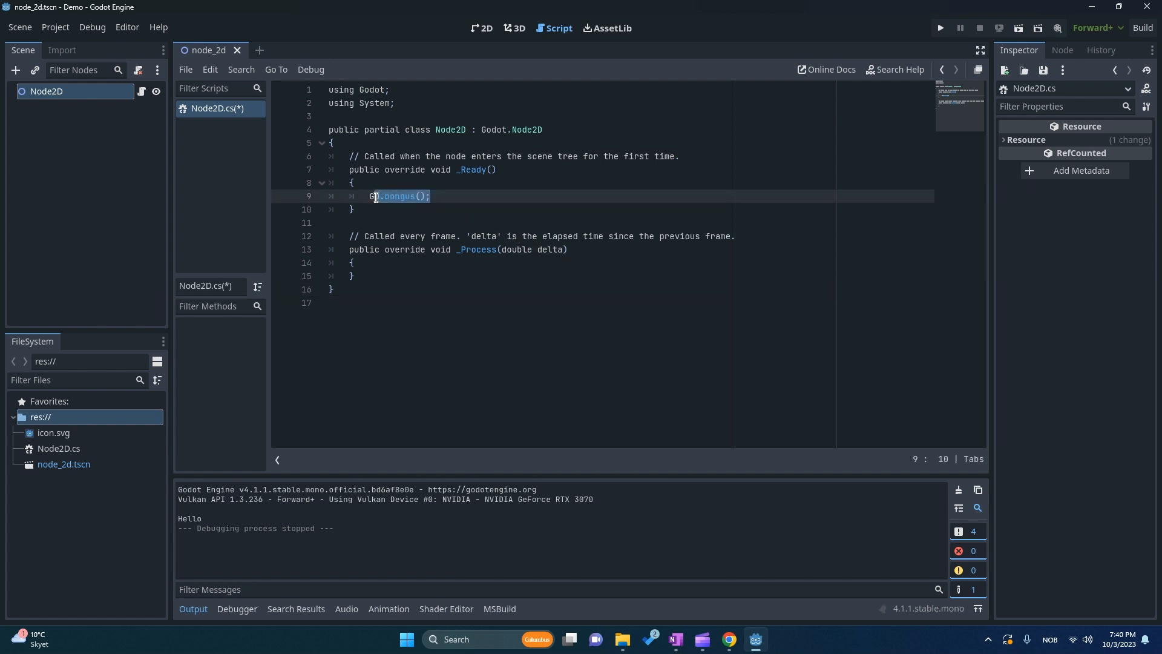
pyautogui.click(463, 199)
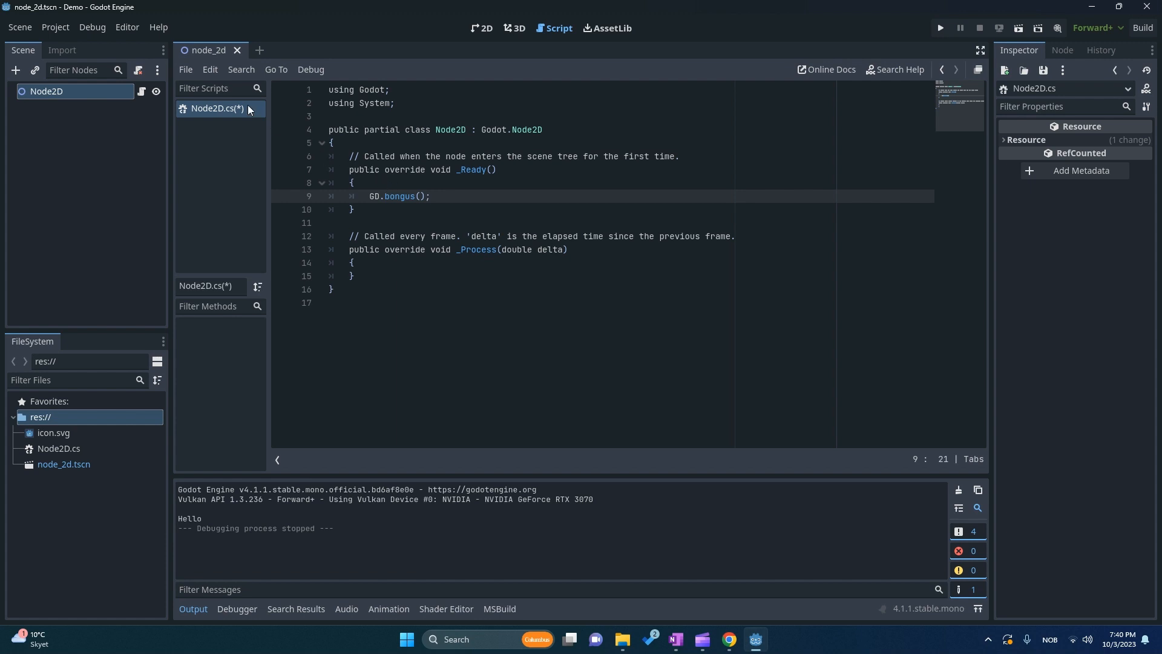
# Step: Set the Dotnet external editor to Visual Studio in the editor settings
pyautogui.click(127, 30)
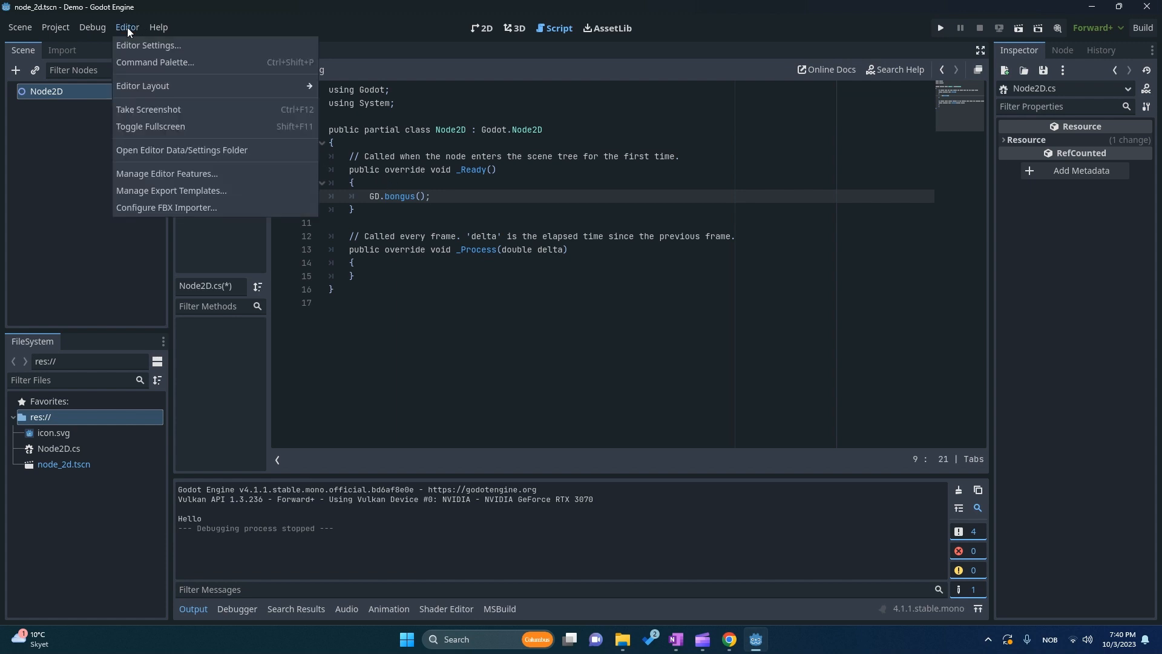
pyautogui.click(177, 46)
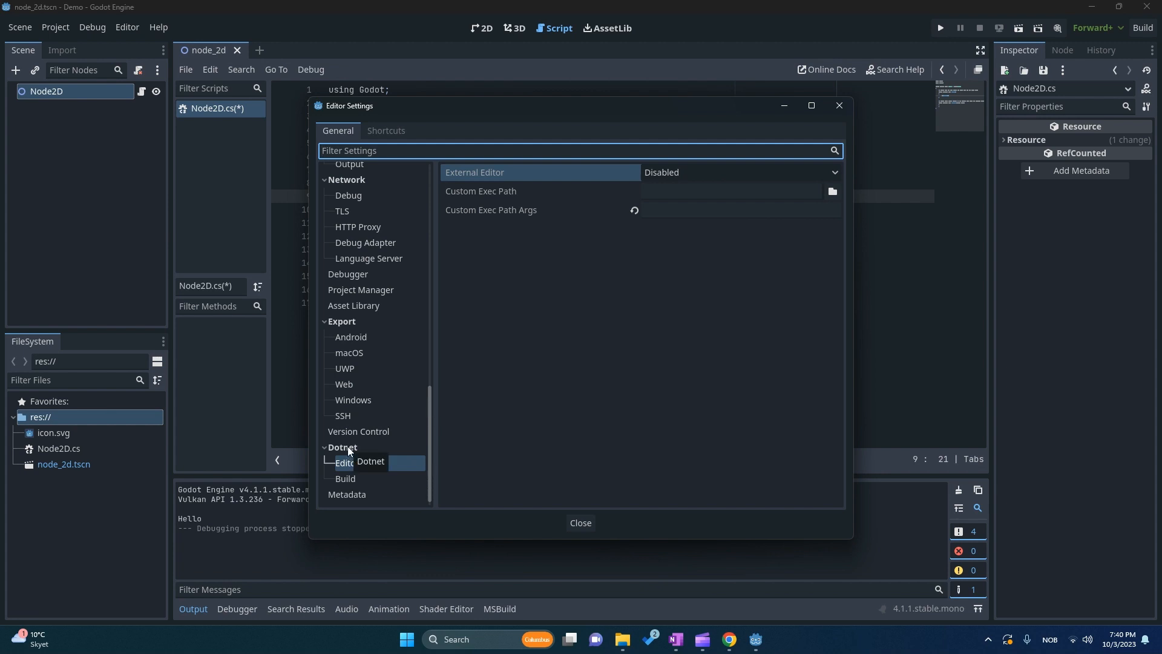
pyautogui.click(393, 464)
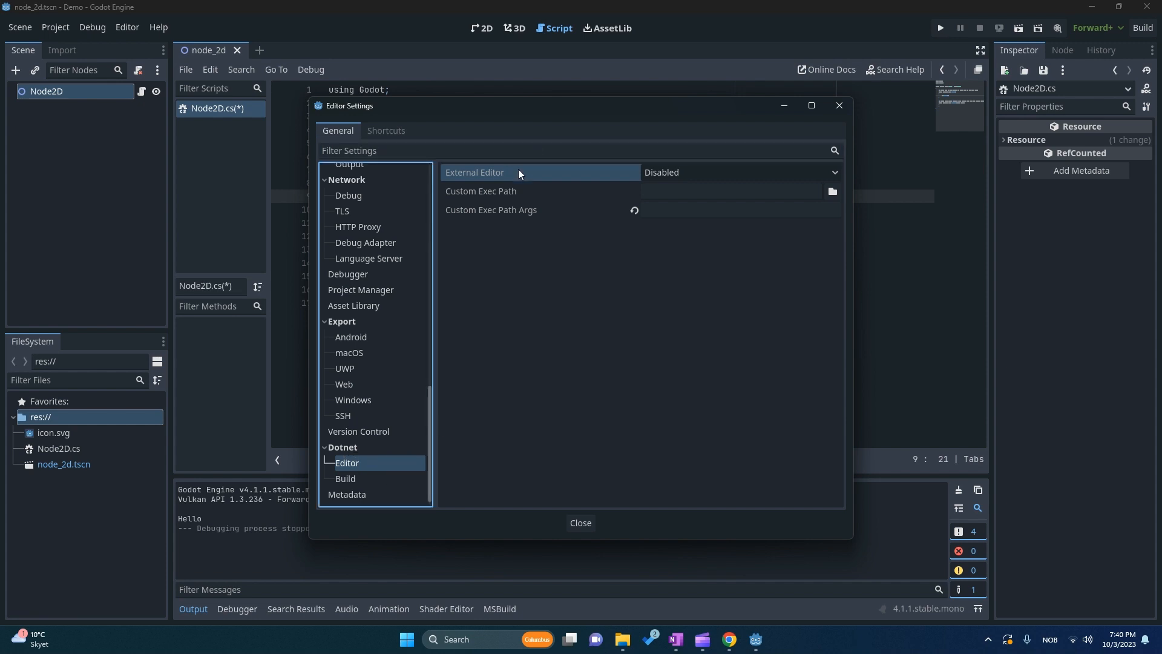
pyautogui.click(834, 172)
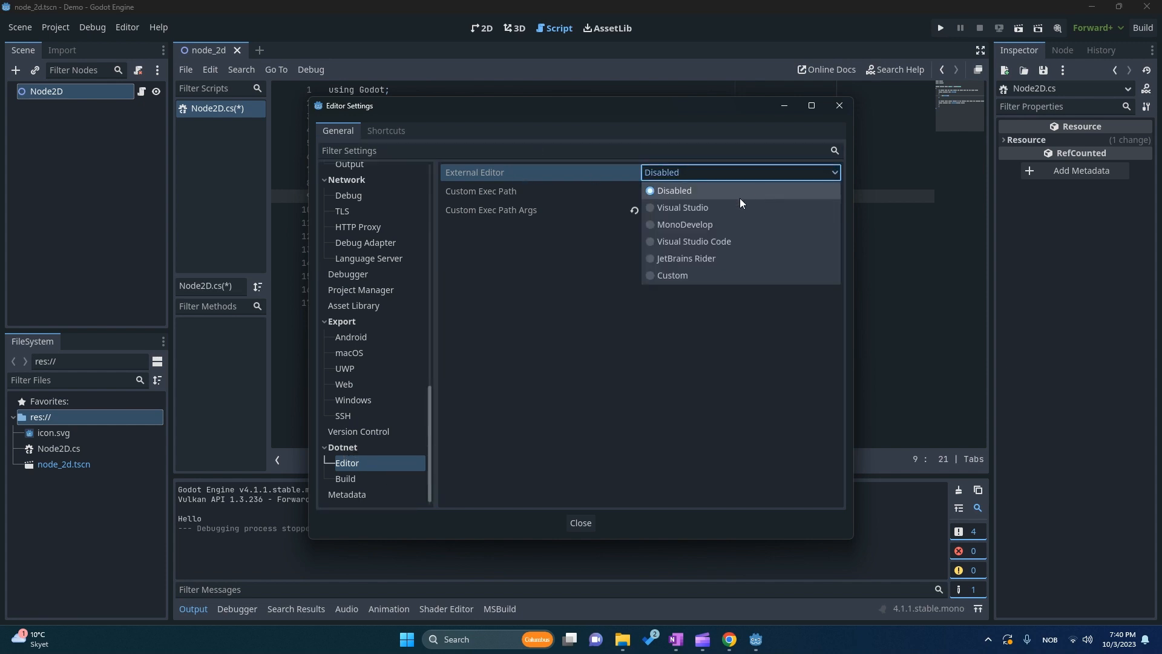
pyautogui.click(655, 209)
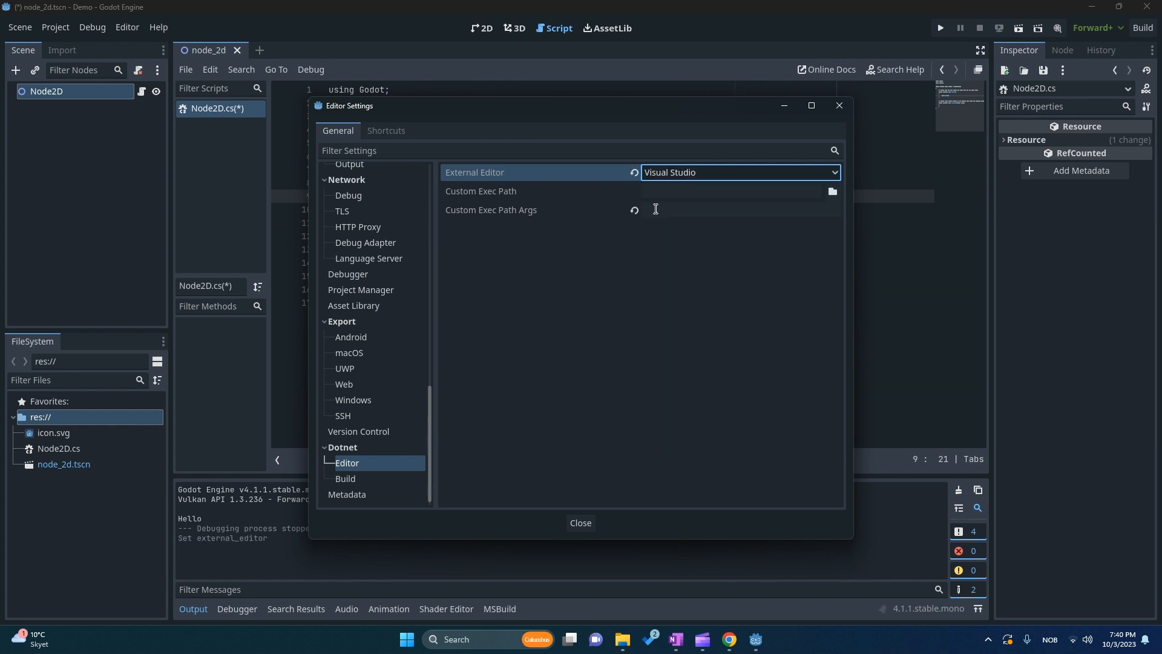
pyautogui.click(584, 532)
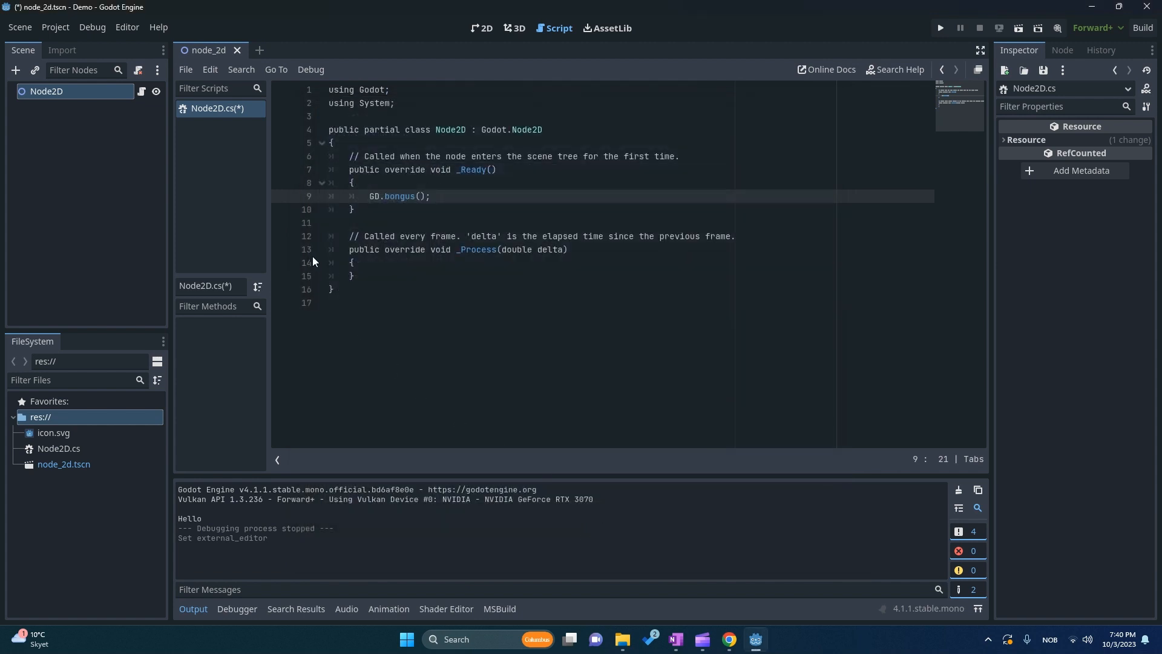
# Step: Save the changes and close the node_2d scene together with all open scripts
pyautogui.hotkey('ctrl', 's')
pyautogui.click(238, 50)
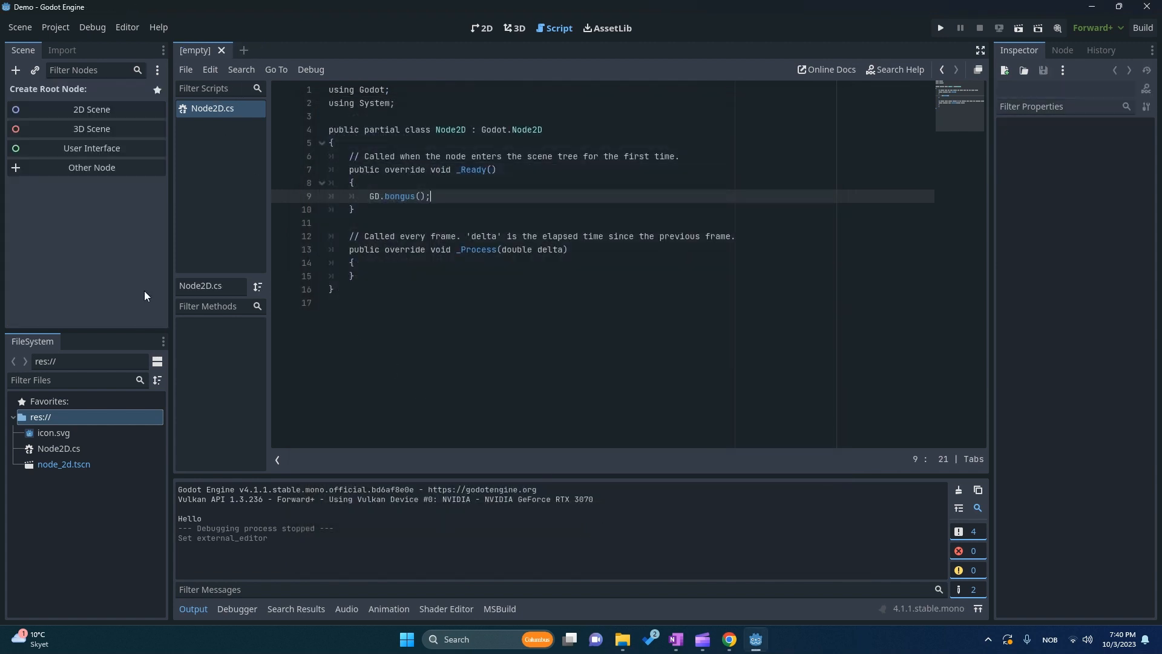
pyautogui.rightClick(240, 112)
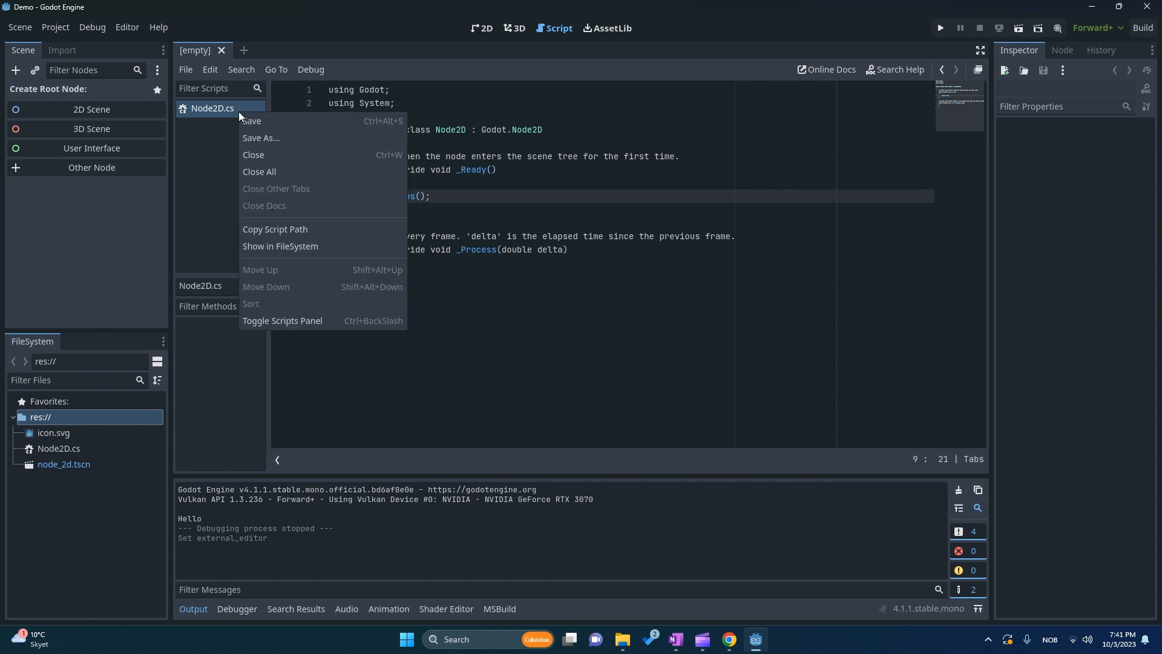
pyautogui.click(300, 171)
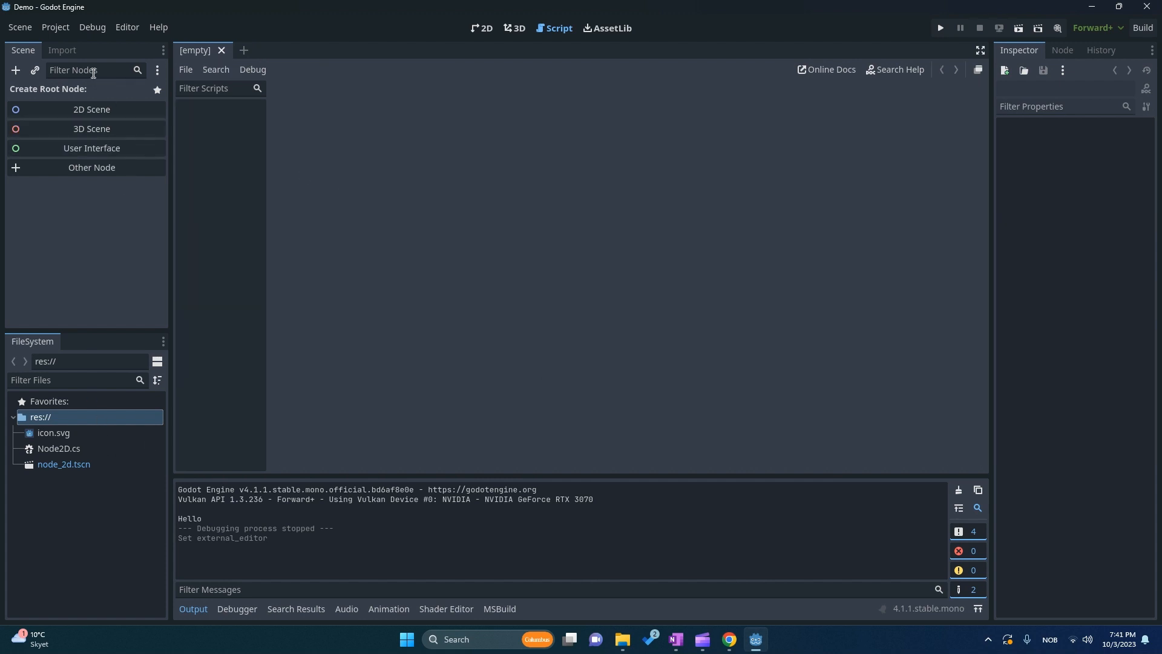
# Step: Reopen node_2d.tscn from the project files and open the Node2D node's attached script in Visual Studio
pyautogui.doubleClick(89, 468)
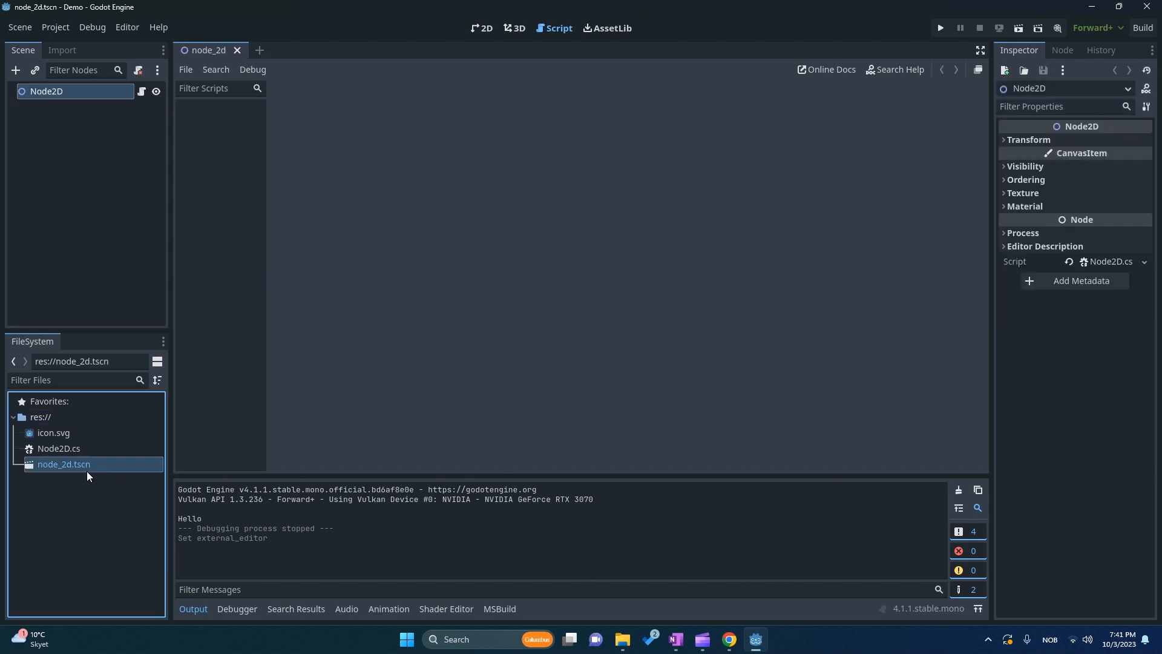
pyautogui.click(142, 90)
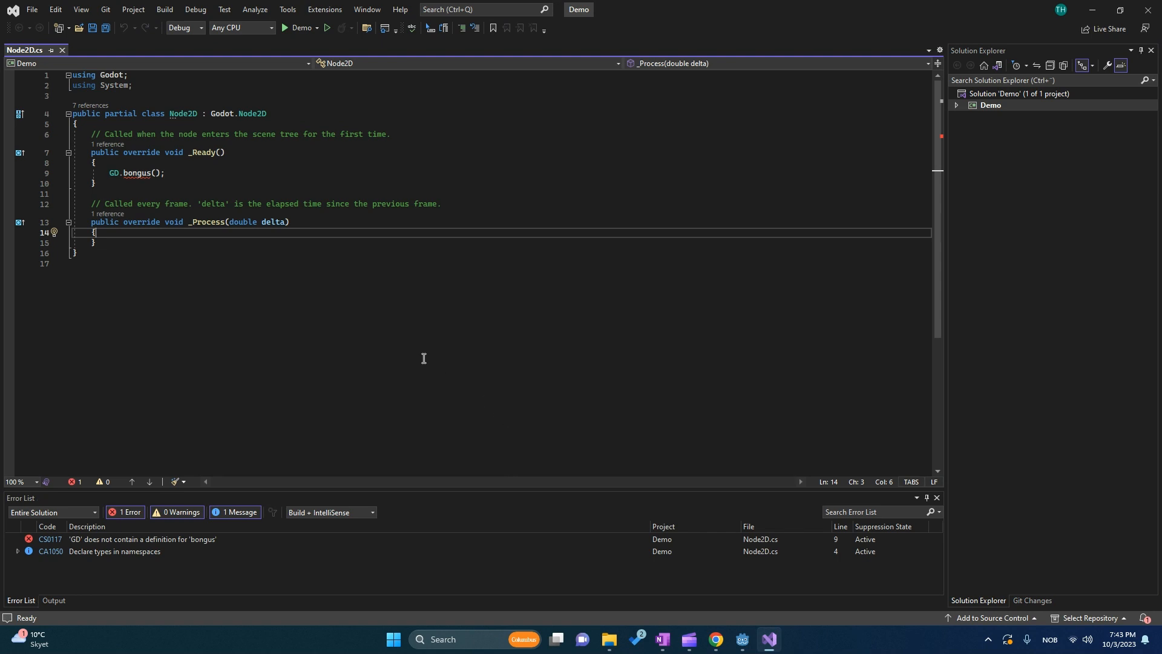
# Step: Delete the bongus(); call after GD. in the _Ready method
pyautogui.click(171, 173)
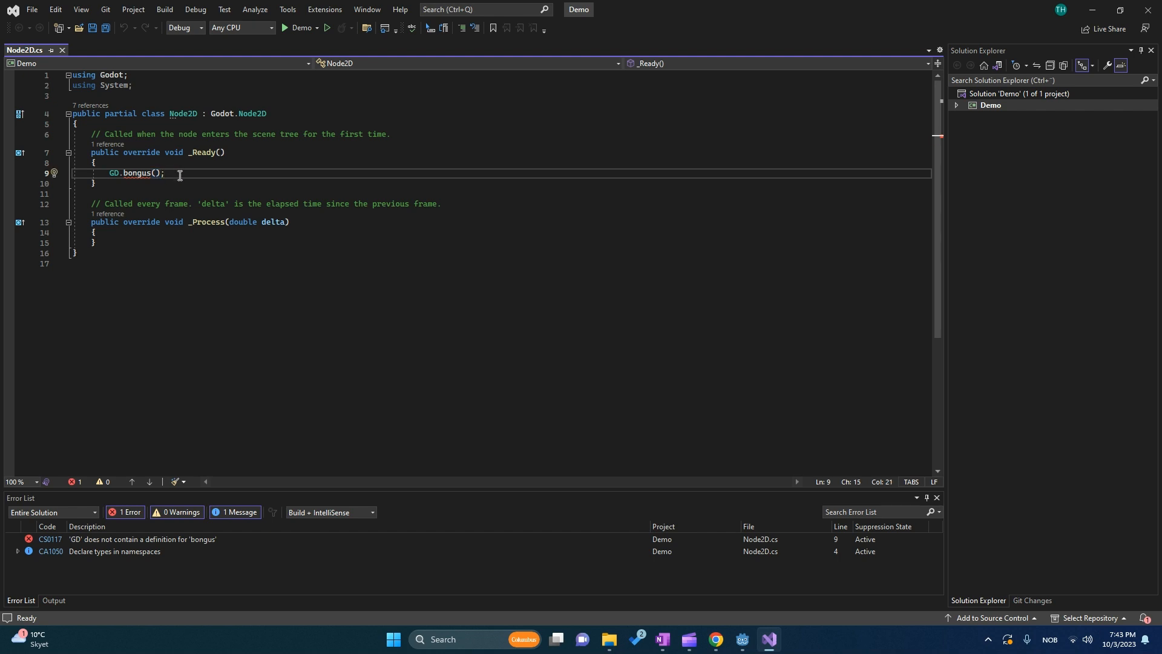
pyautogui.press('BackSpace')
pyautogui.press('BackSpace')
pyautogui.press('BackSpace')
pyautogui.press('BackSpace')
pyautogui.press('BackSpace')
pyautogui.press('BackSpace')
pyautogui.press('BackSpace')
pyautogui.press('BackSpace')
pyautogui.press('BackSpace')
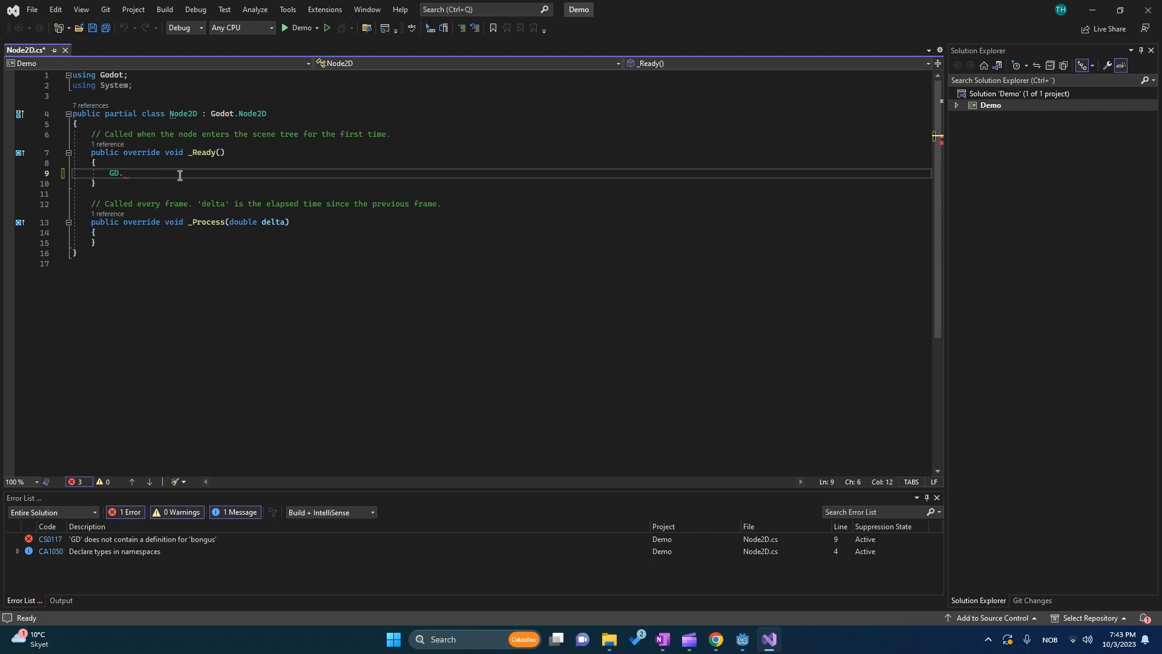
# Step: Complete the _Ready line as GD.Print("Hello"); accepting Print from the code completion suggestions
pyautogui.write('Pr')
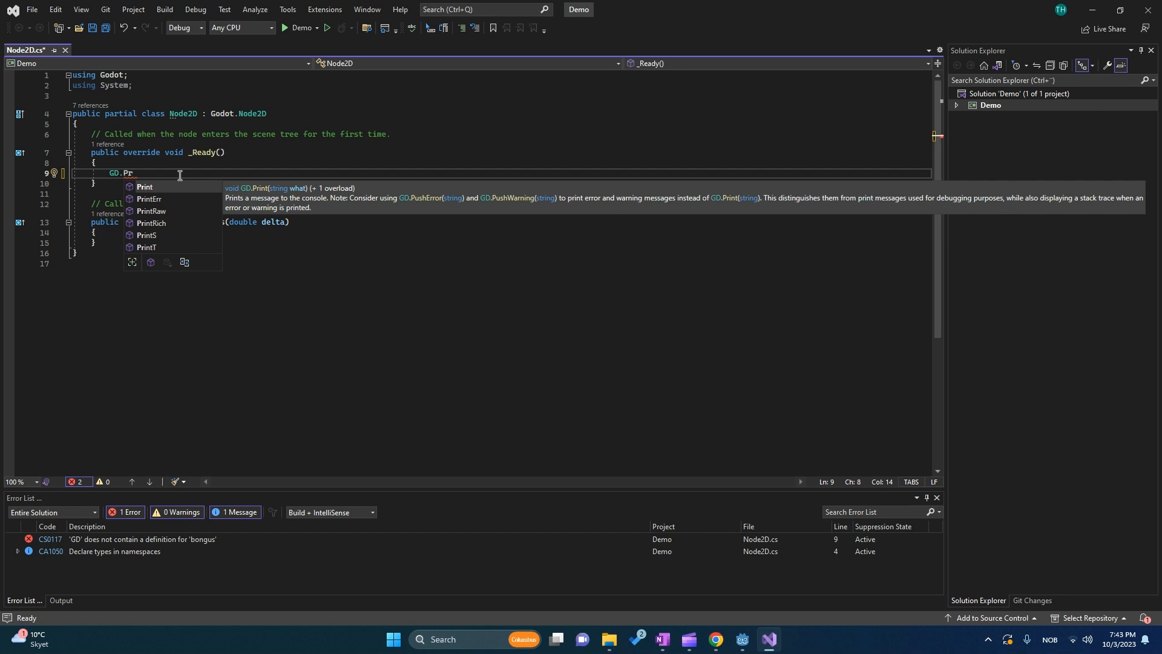
pyautogui.press('Down')
pyautogui.press('Down')
pyautogui.press('Down')
pyautogui.press('Down')
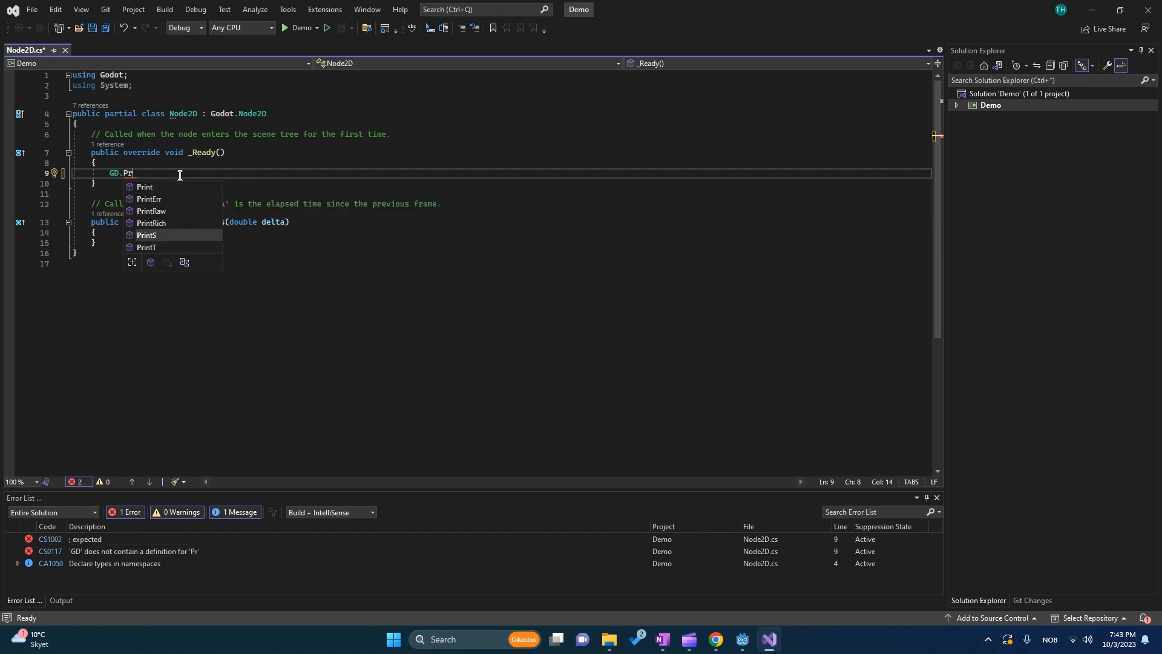
pyautogui.press('Up')
pyautogui.press('Up')
pyautogui.press('Up')
pyautogui.press('Up')
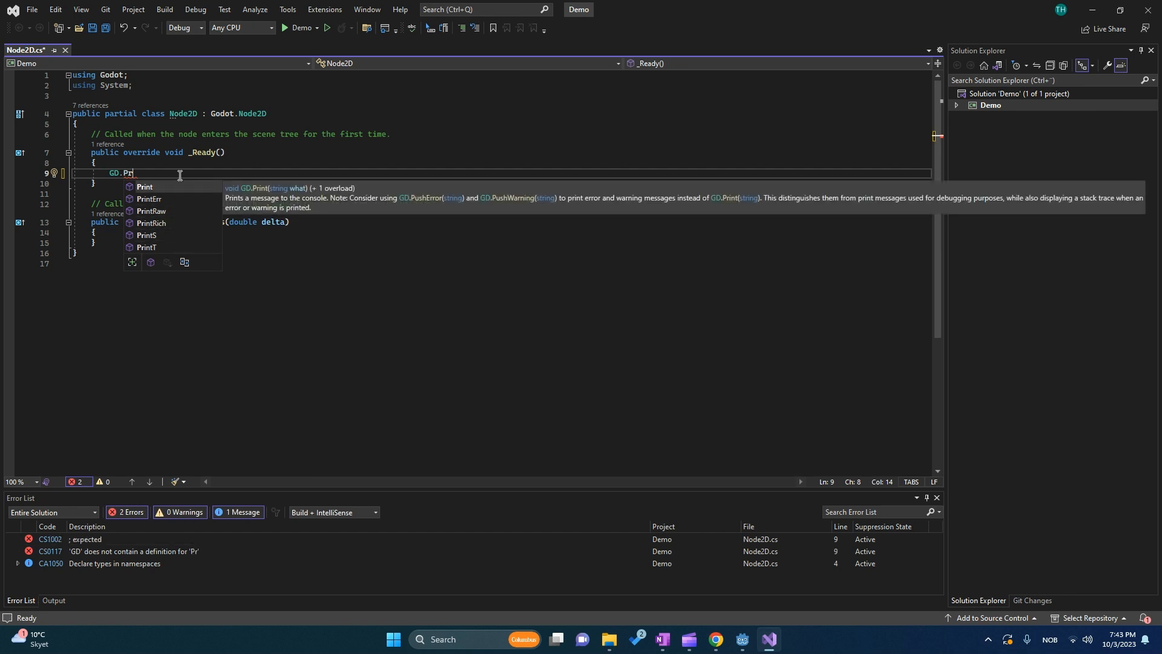
pyautogui.press('Tab')
pyautogui.write('(')
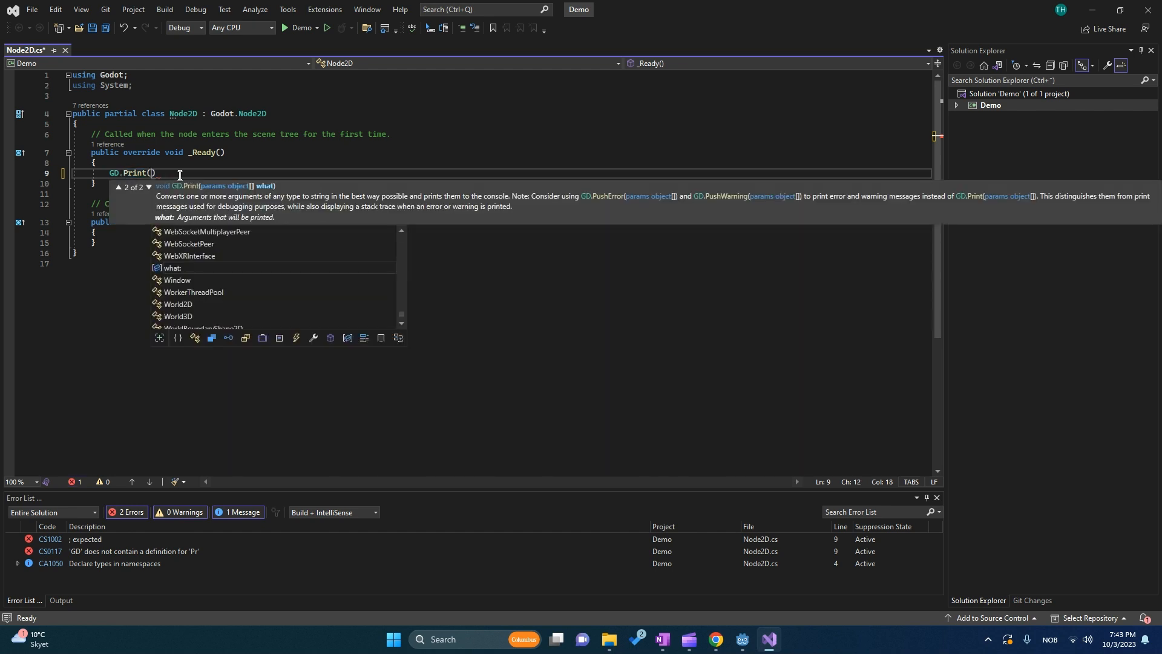
pyautogui.write('"')
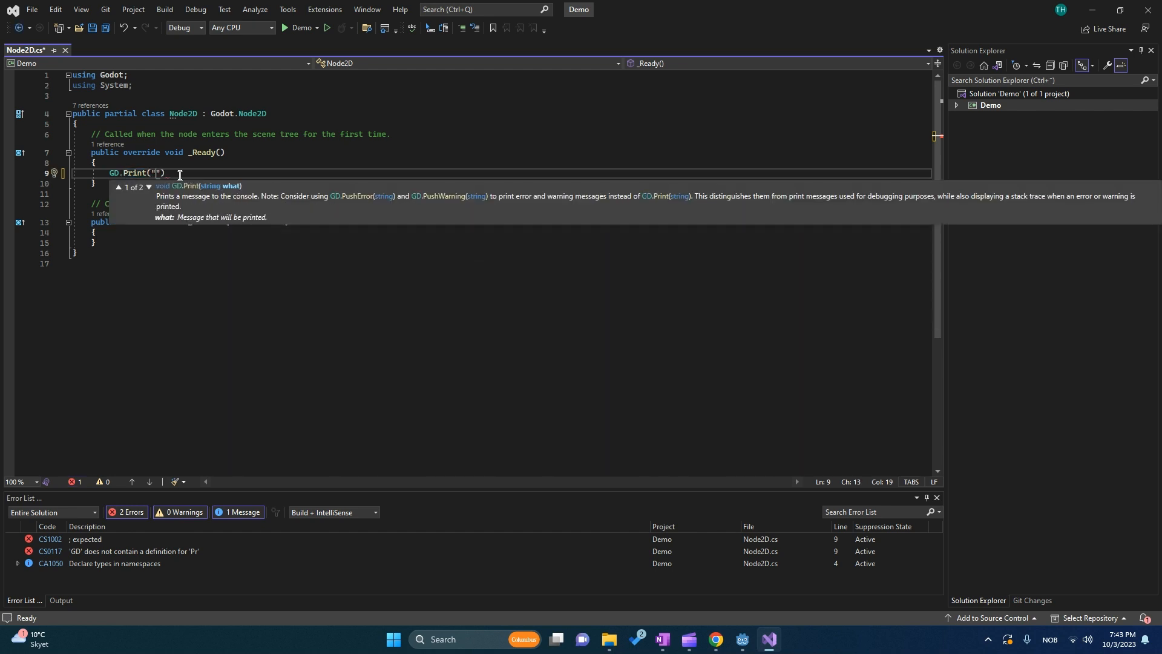
pyautogui.write('Heøl')
pyautogui.press('BackSpace')
pyautogui.press('BackSpace')
pyautogui.write('llo");')
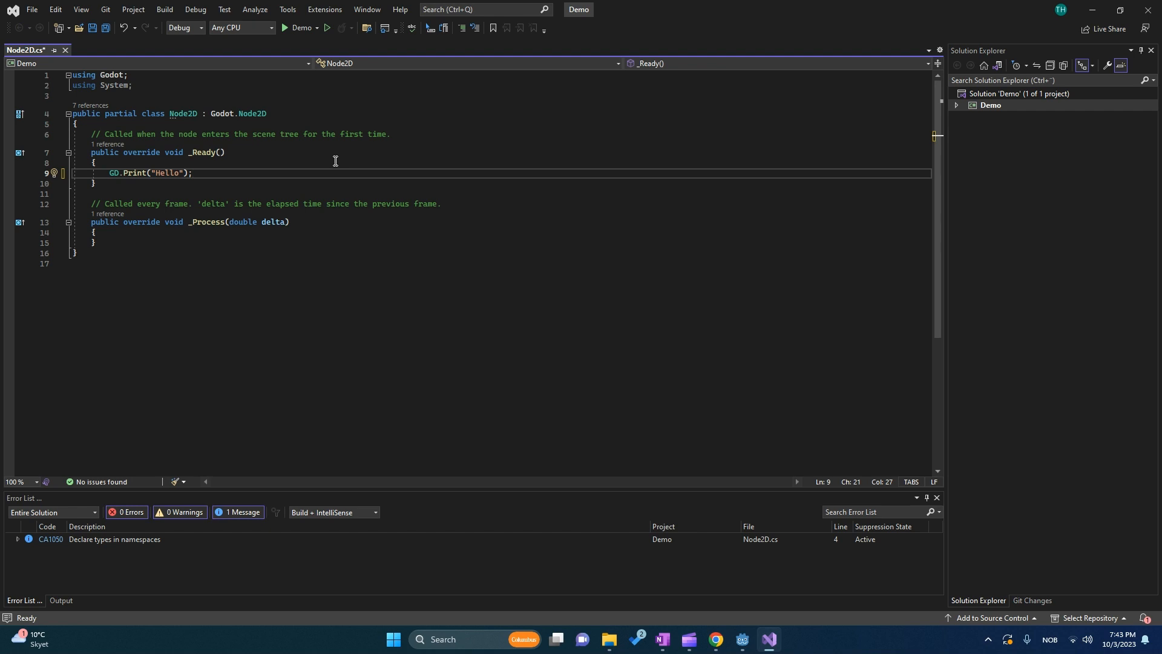
# Step: Build the solution and try to start the Demo project with the debugger
pyautogui.hotkey('ctrl', 'shift', 'b')
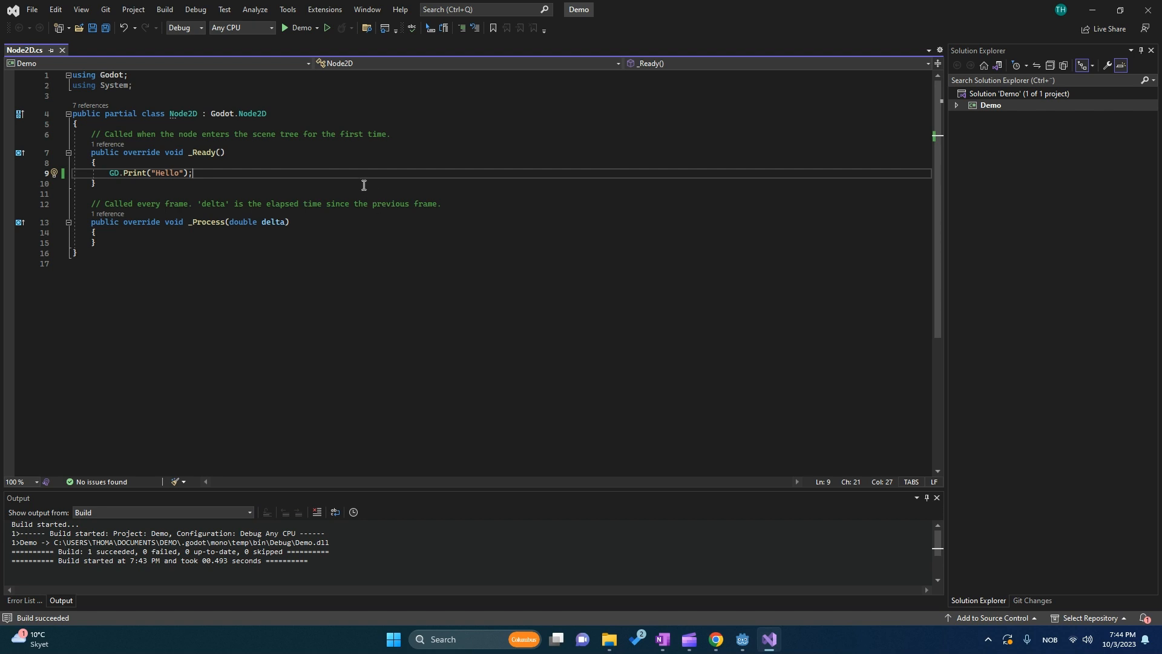
pyautogui.click(298, 28)
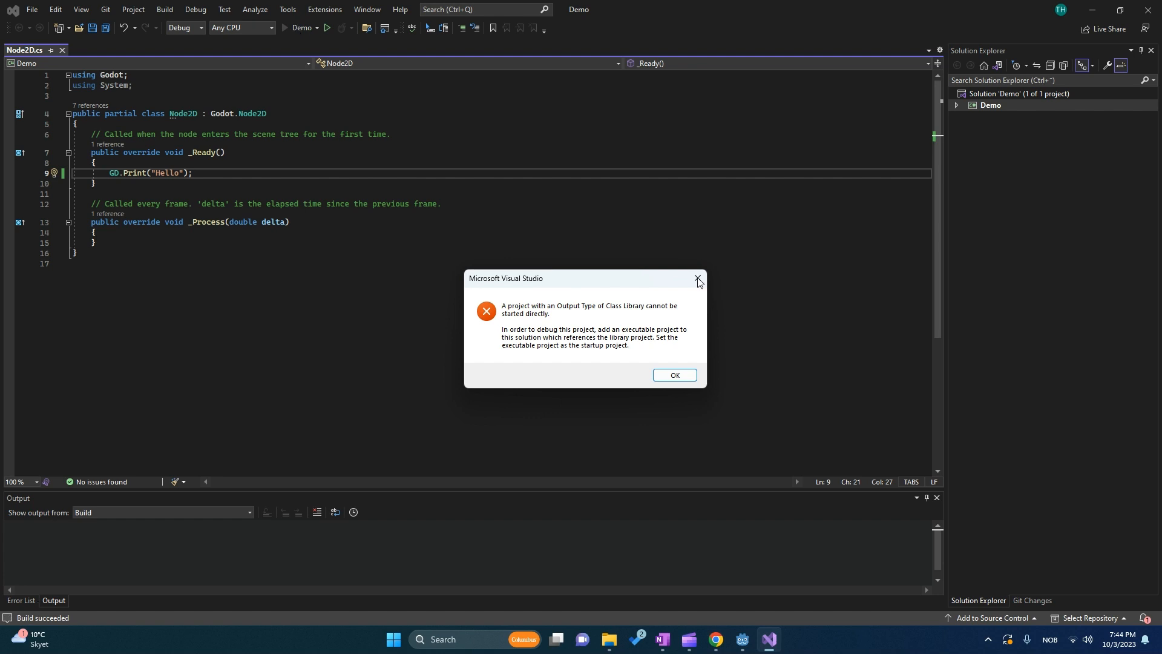
pyautogui.click(675, 376)
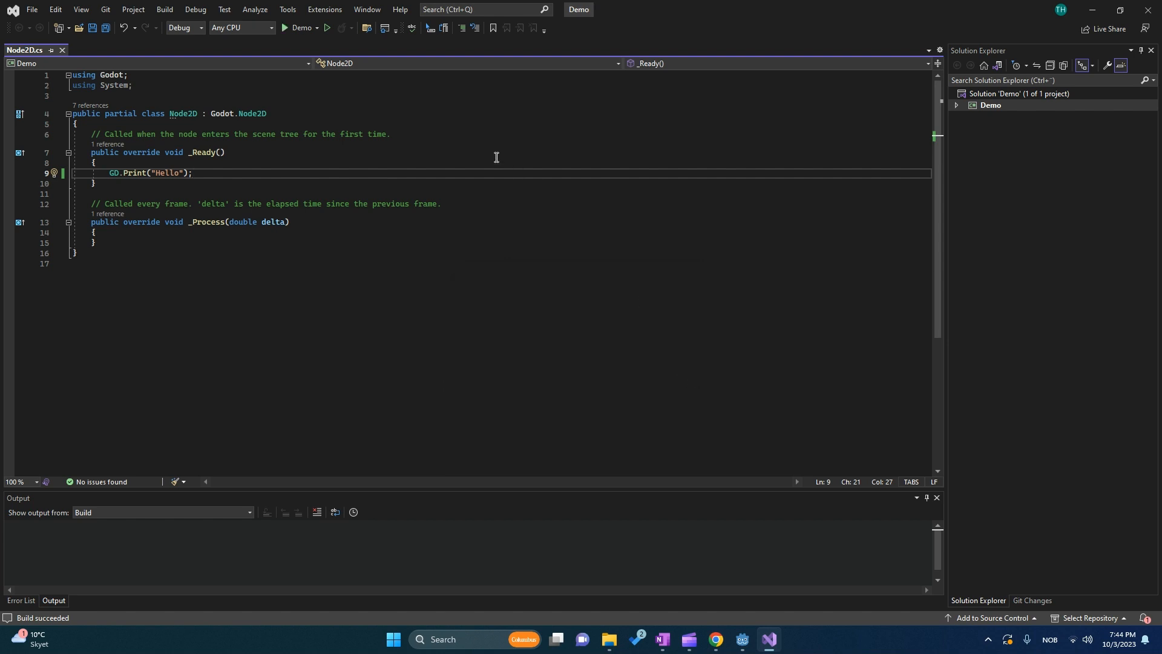
# Step: Open the Demo debug properties and add a new launch profile of type Executable
pyautogui.click(316, 28)
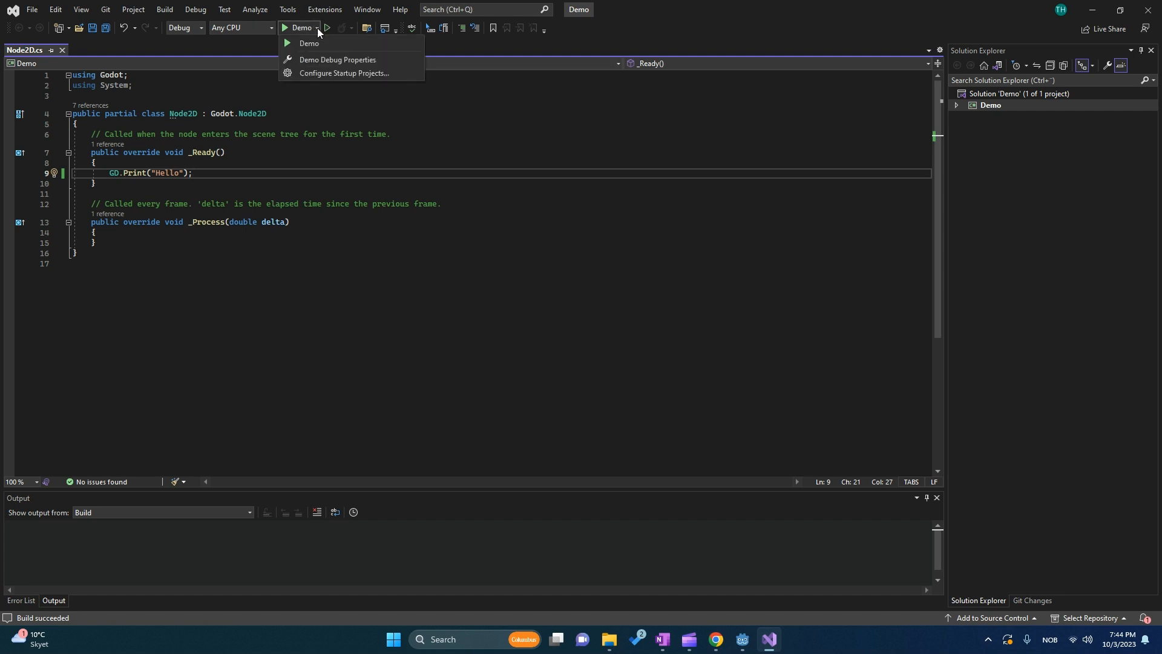
pyautogui.click(368, 60)
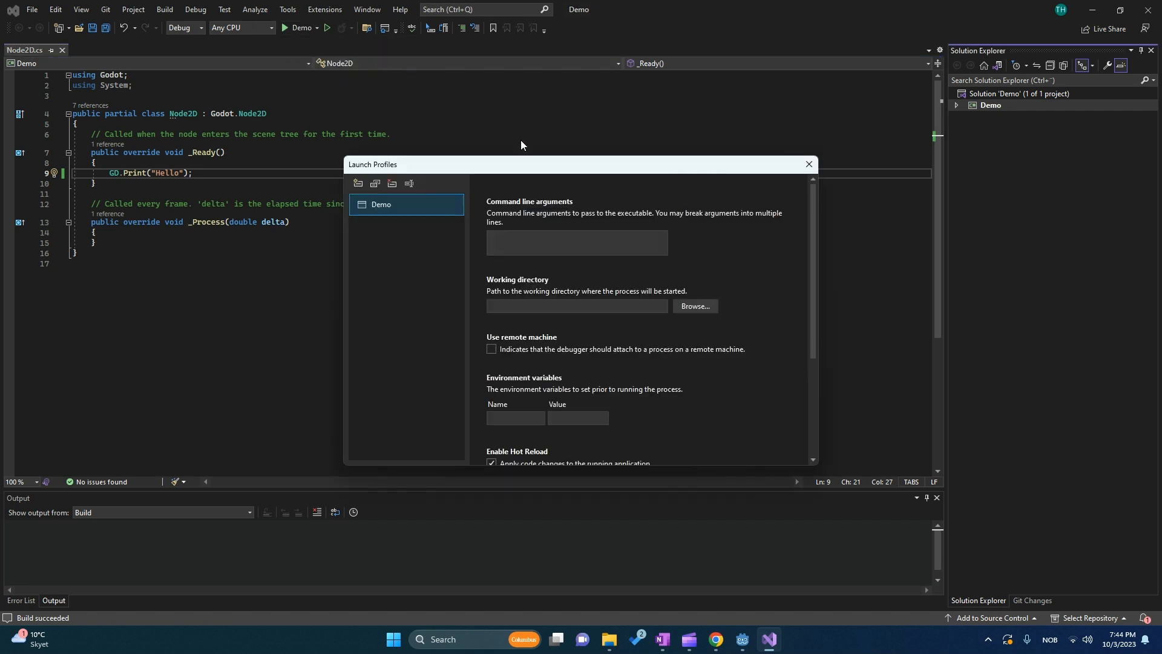
pyautogui.moveTo(532, 172); pyautogui.dragTo(467, 104)
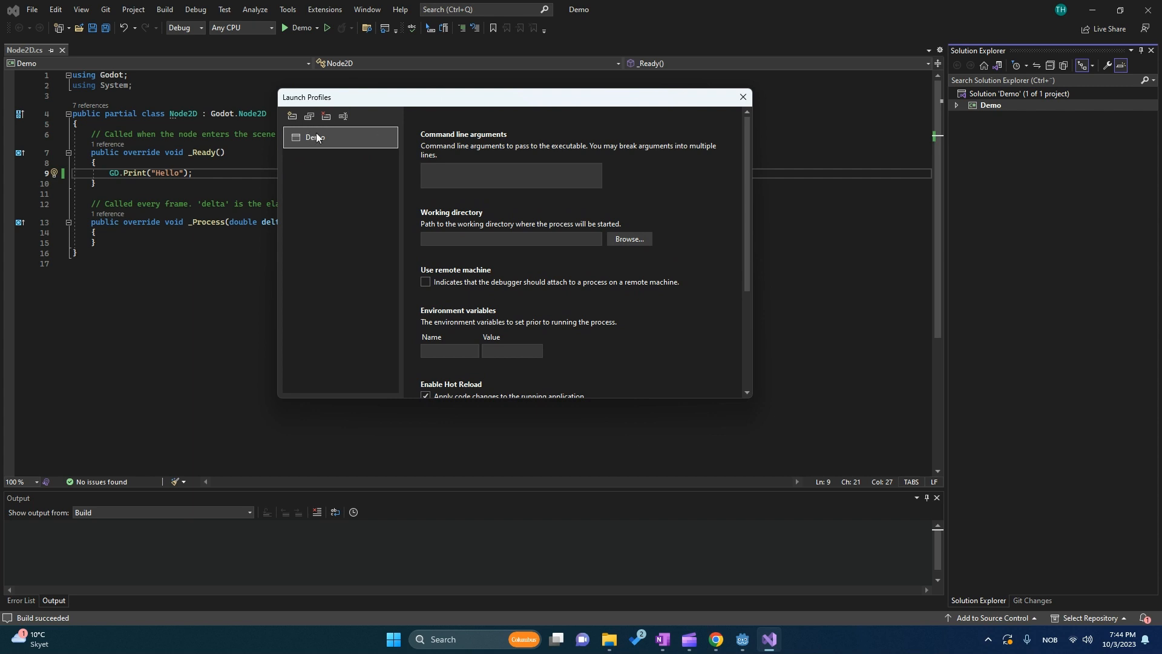
pyautogui.click(291, 116)
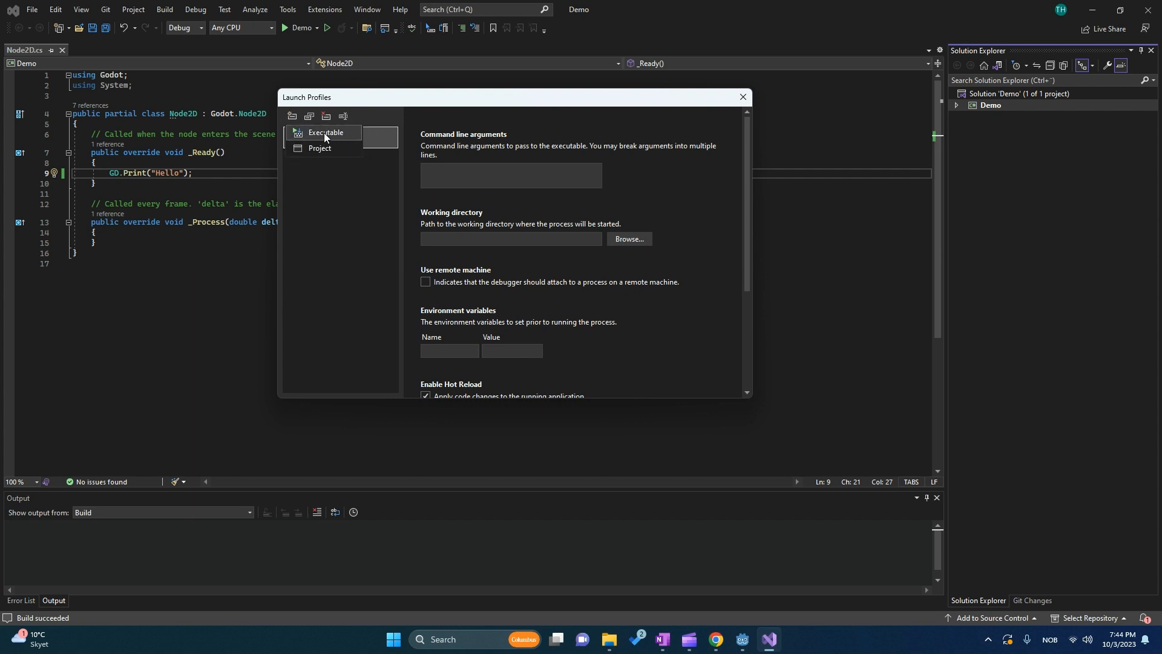
pyautogui.click(324, 133)
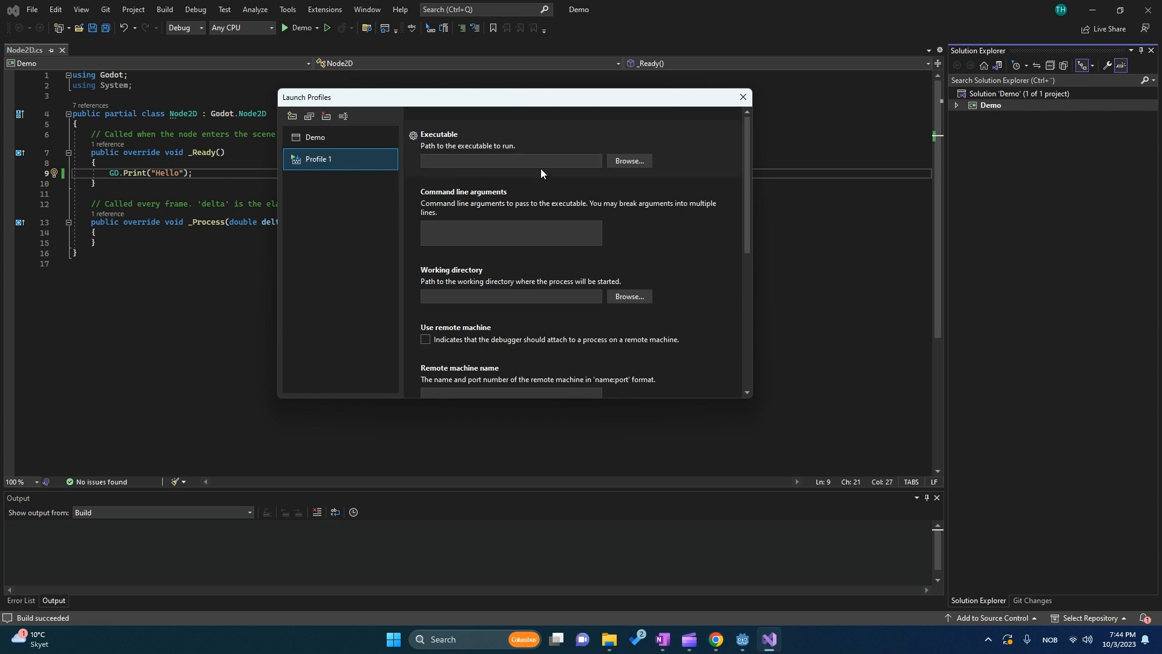
# Step: Set the new profile's executable to Godot_v4.1.1-stable_mono_win64.exe from the Godot_v4.1.1-stable_mono_win64 folder
pyautogui.click(640, 161)
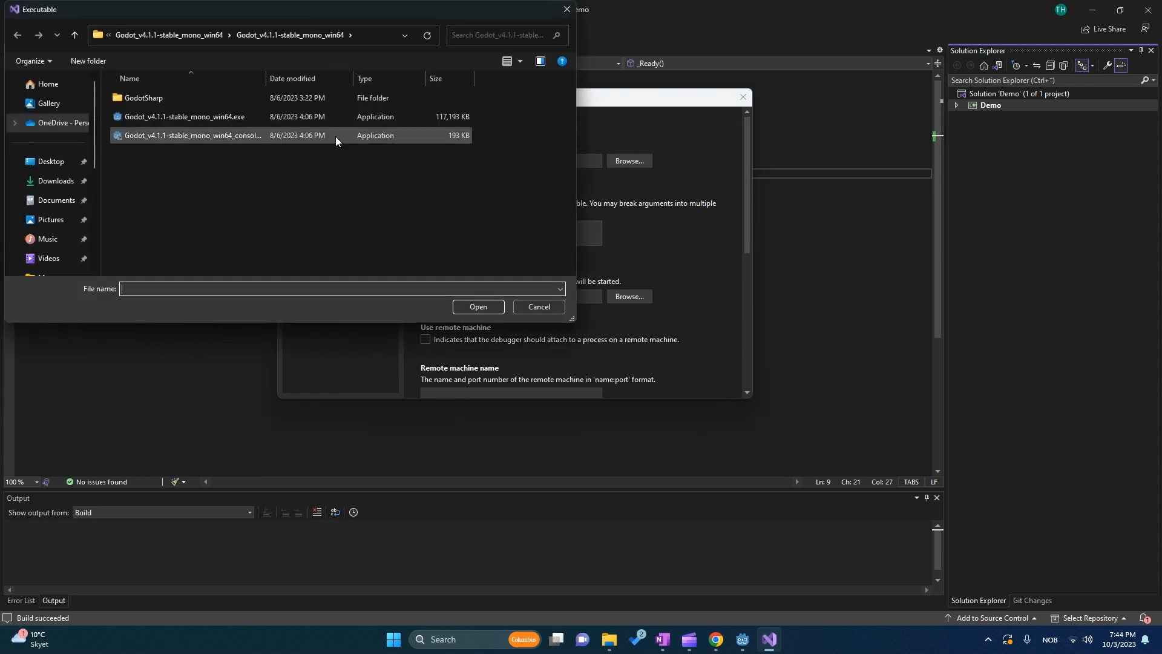
pyautogui.click(236, 118)
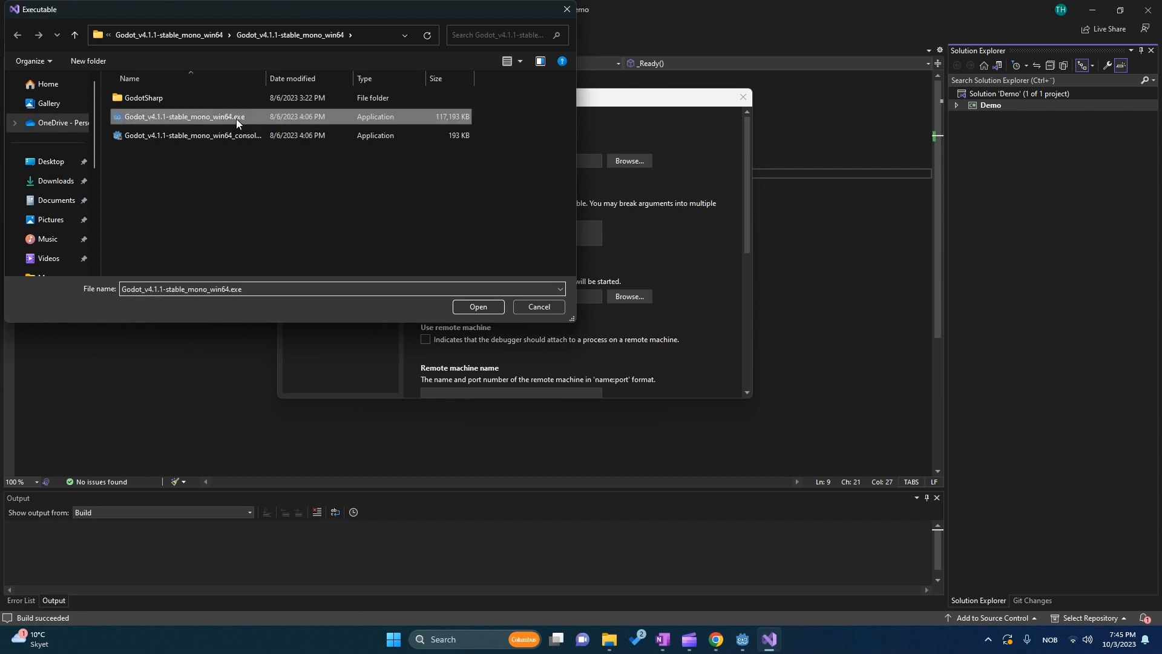
pyautogui.click(492, 307)
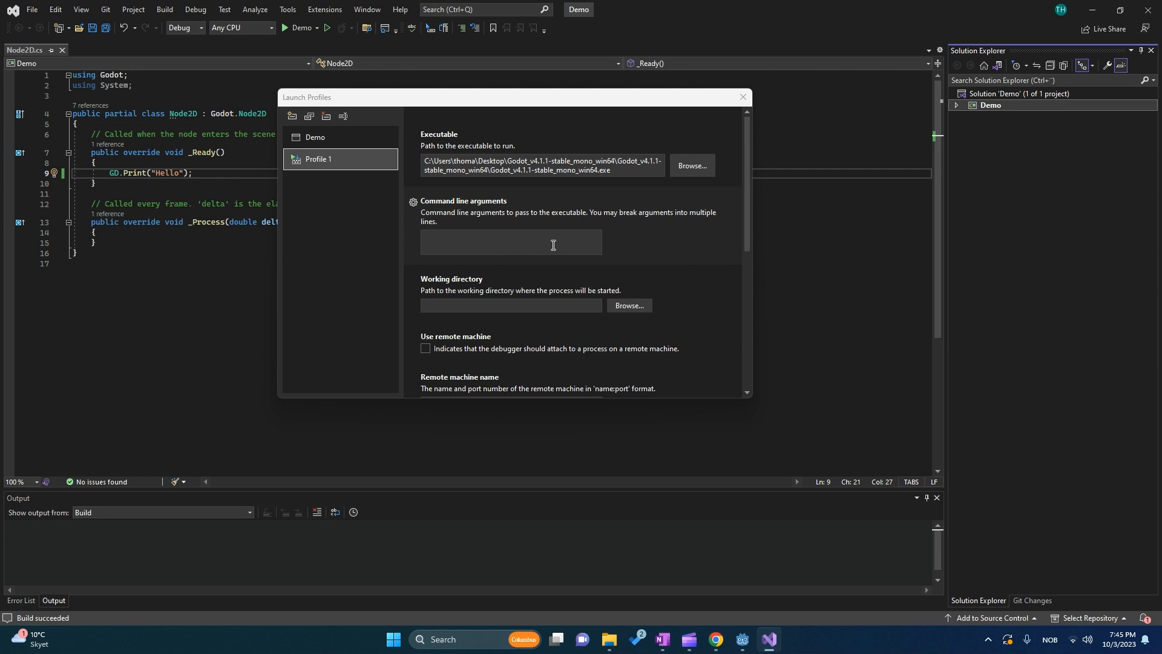
# Step: Set Profile 1's command line arguments to "--path, --verbose" and its working directory to "."
pyautogui.click(553, 245)
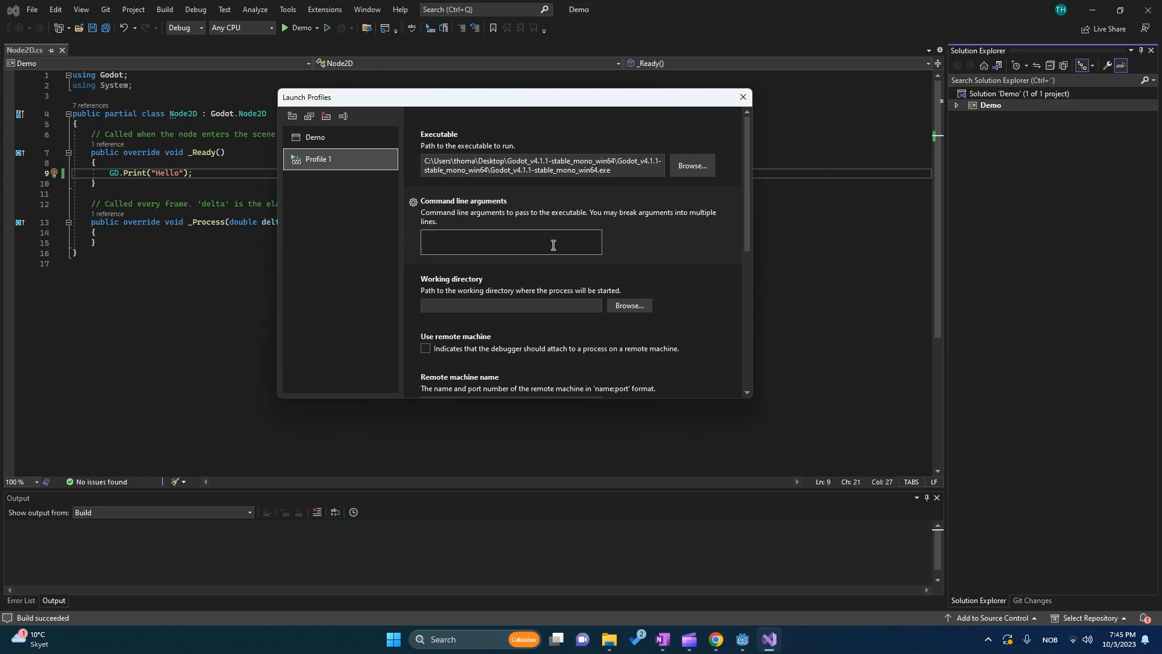
pyautogui.write('path, --verbose')
pyautogui.click(531, 303)
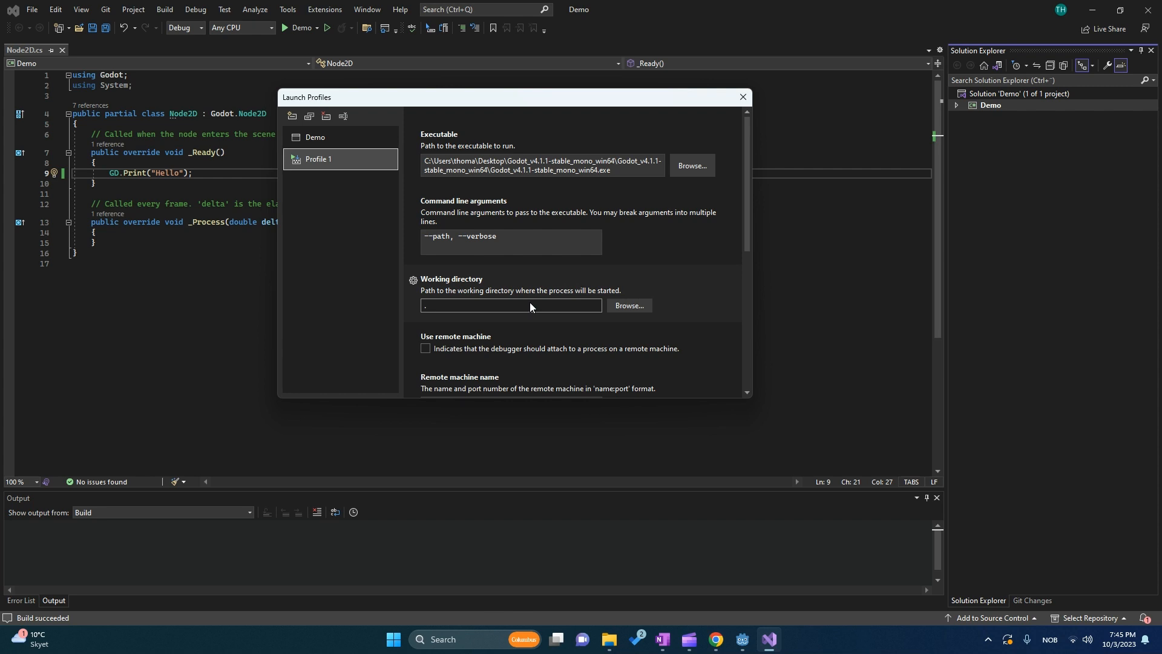
# Step: Enable native code debugging for Profile 1, review its settings and close the launch profiles window
pyautogui.scroll(-3, 565, 308)
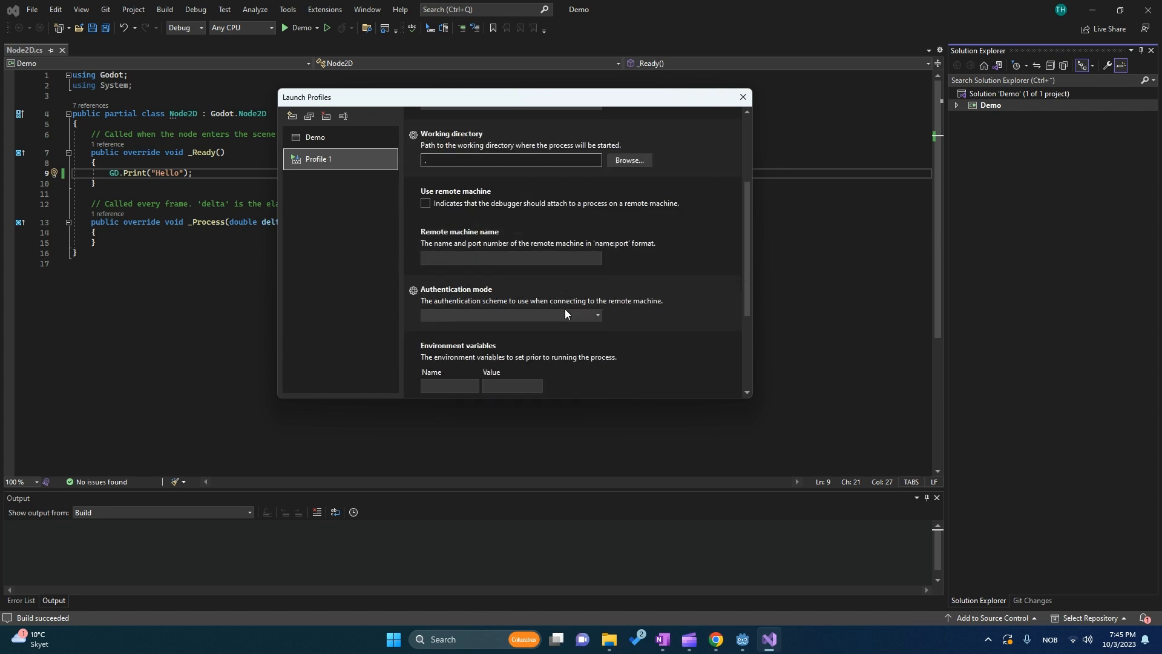
pyautogui.scroll(-3, 565, 310)
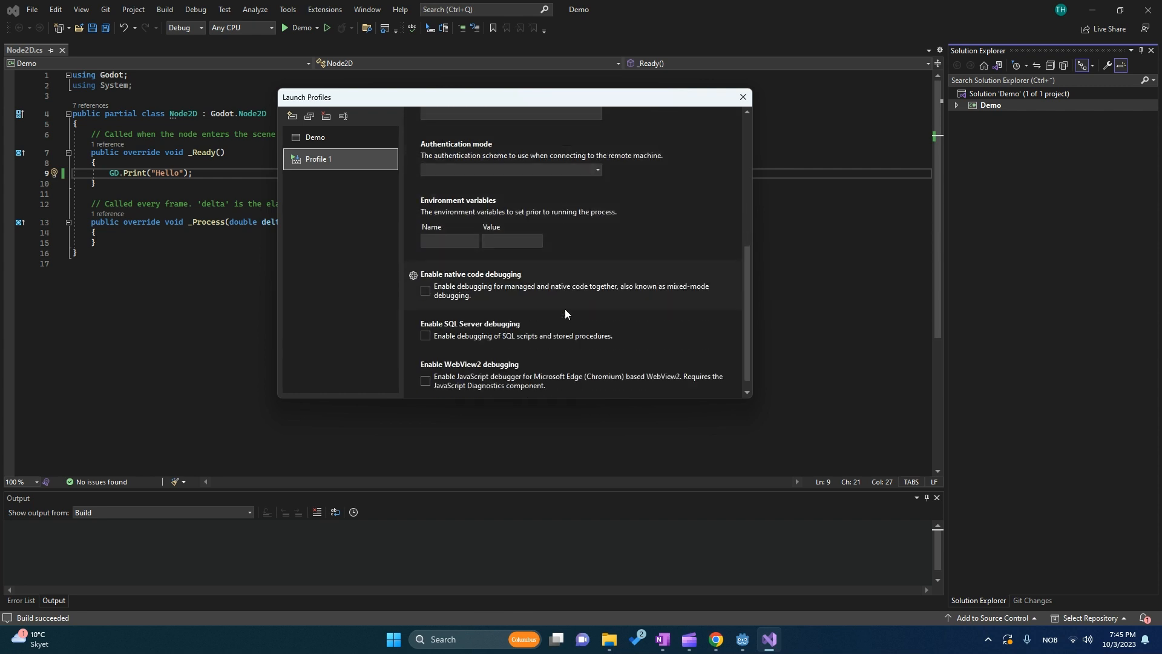
pyautogui.scroll(-1, 565, 308)
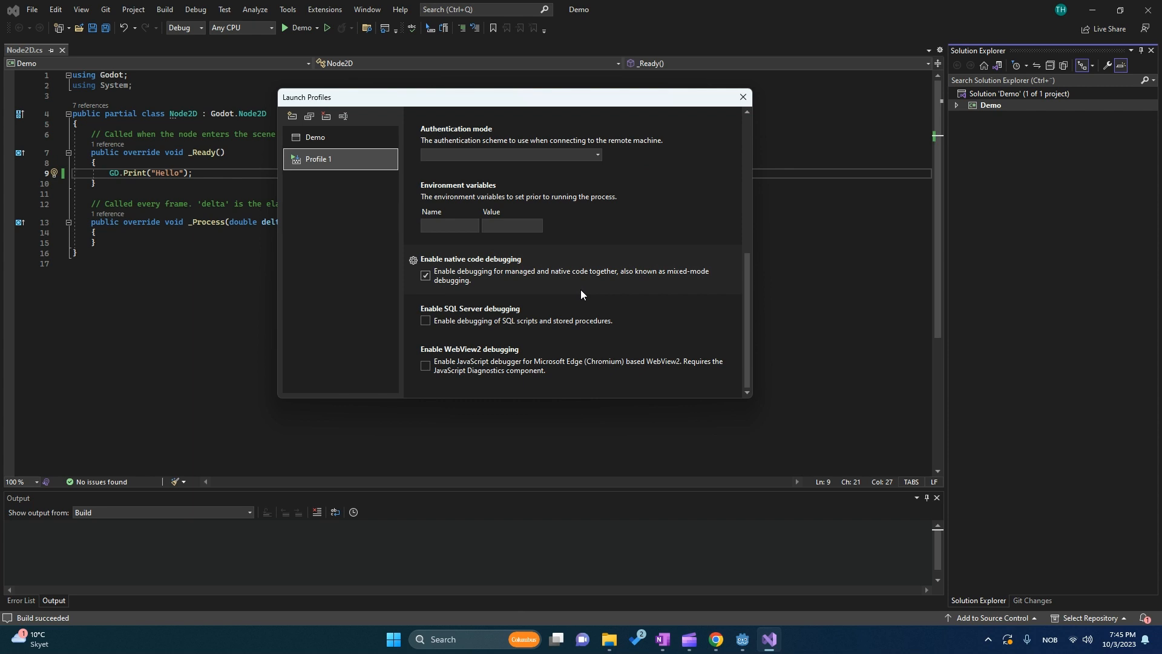
pyautogui.scroll(5, 581, 294)
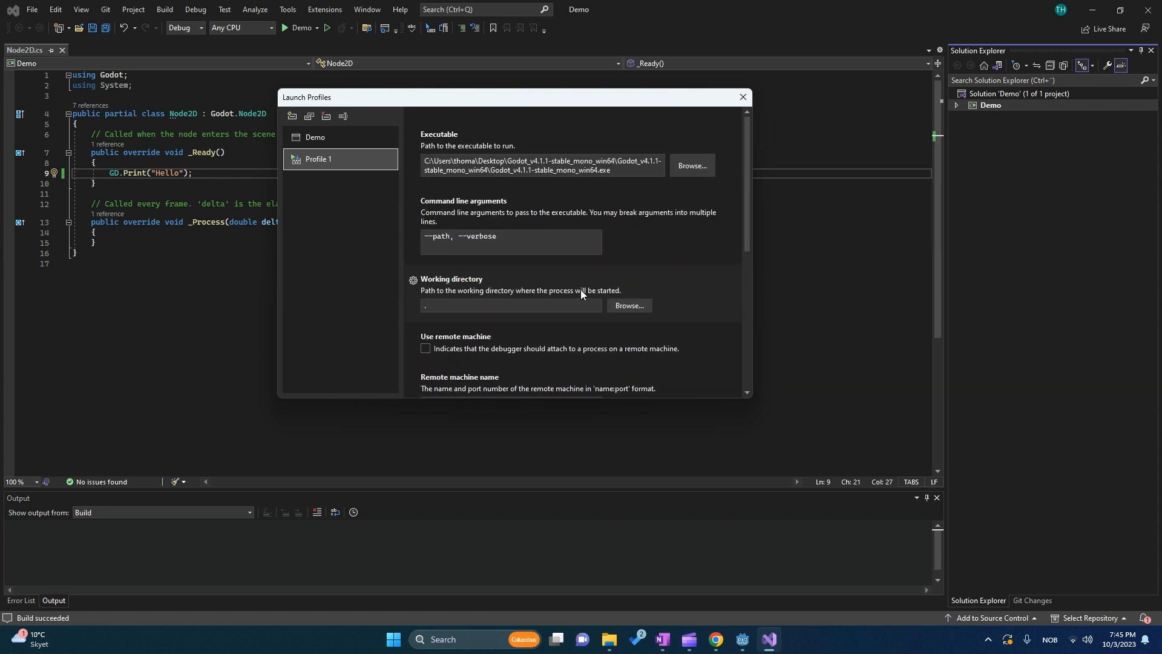
pyautogui.scroll(-5, 580, 291)
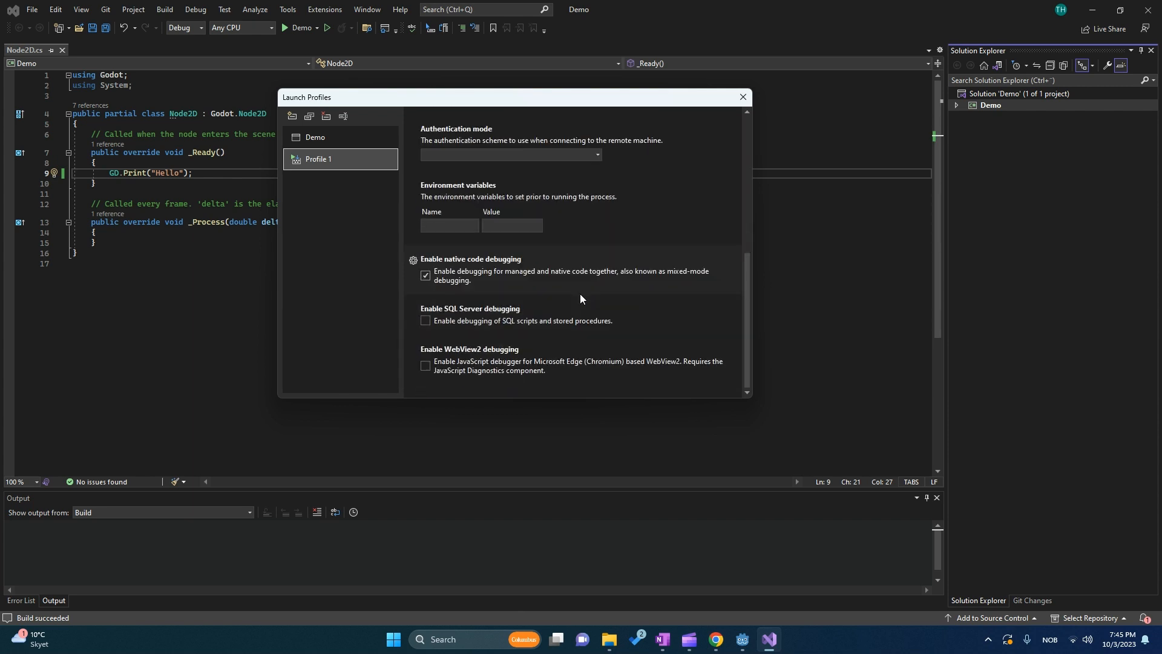
pyautogui.click(744, 98)
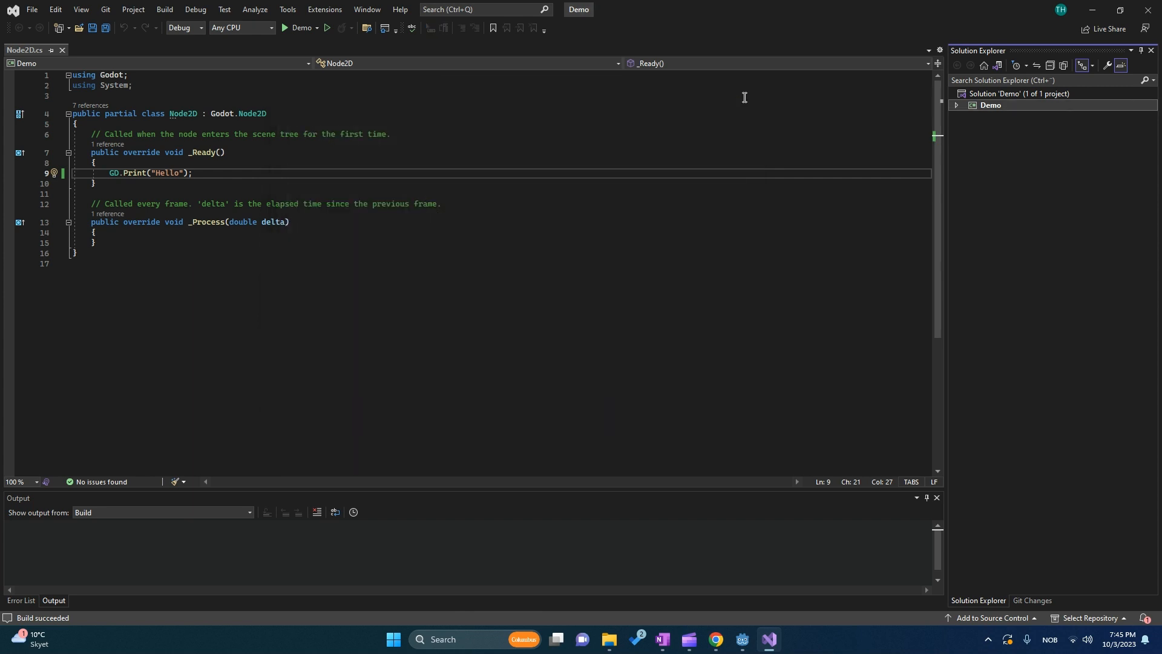
# Step: Make Profile 1 the active launch profile, start debugging with it and reposition the running Demo window
pyautogui.click(317, 28)
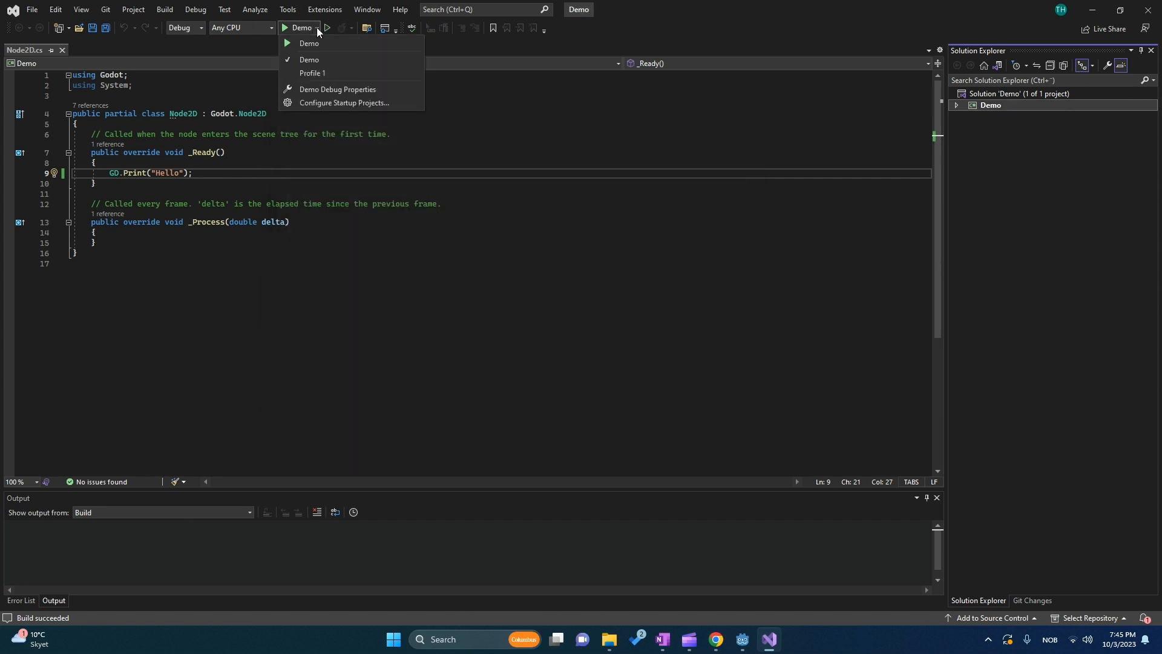
pyautogui.click(351, 71)
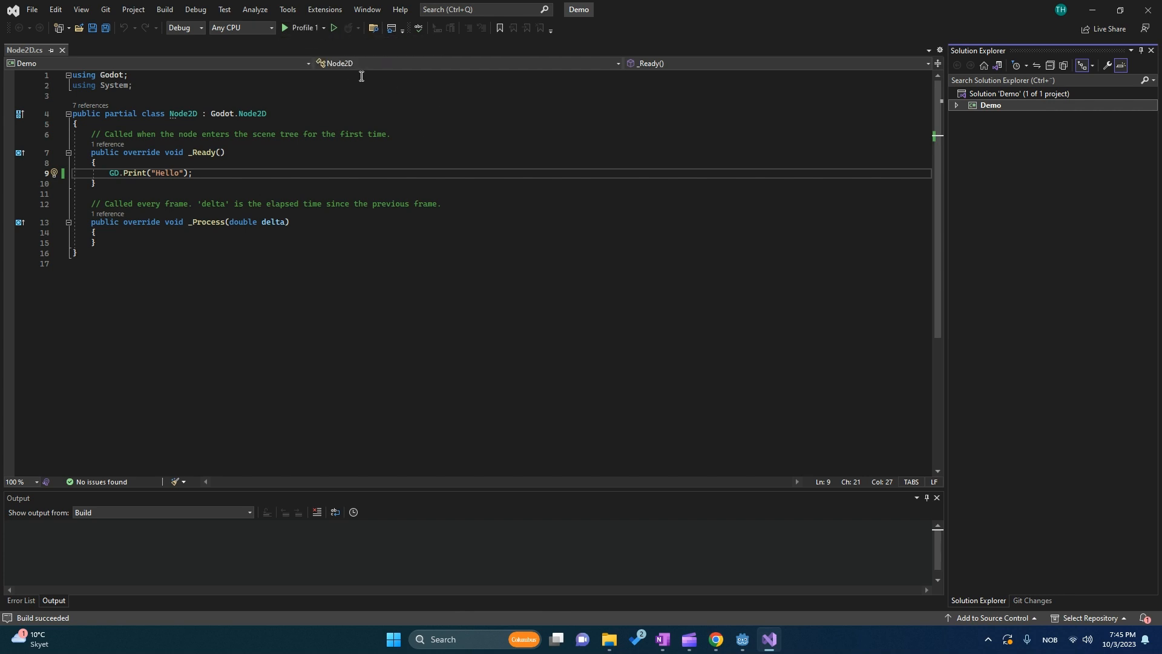
pyautogui.click(300, 28)
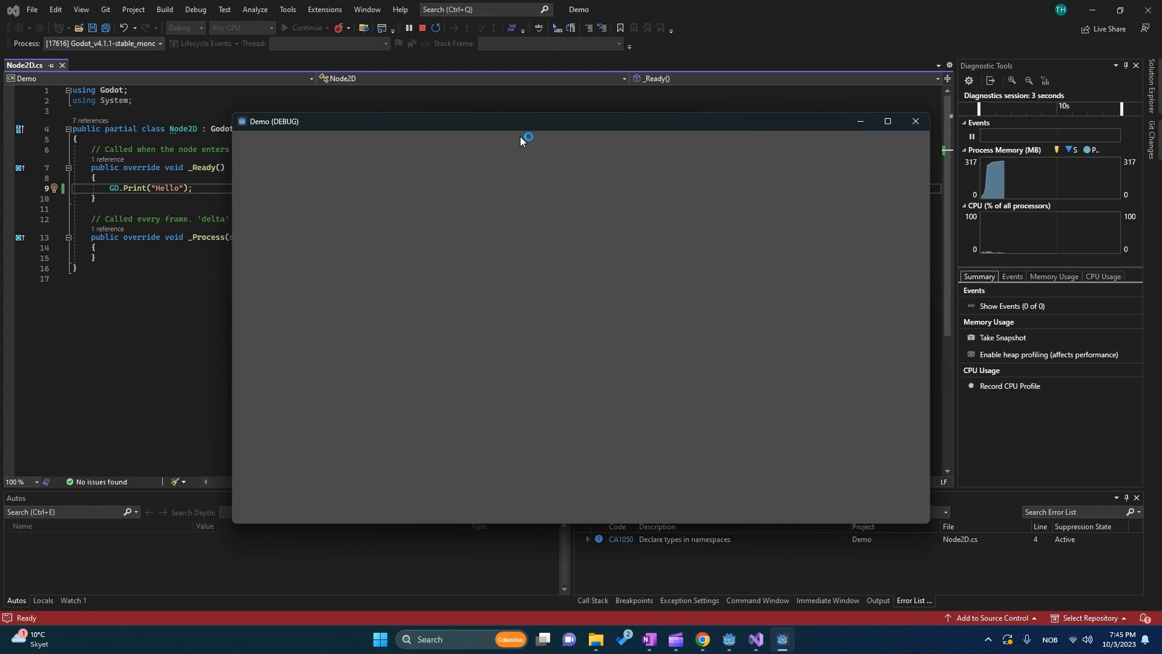
pyautogui.moveTo(554, 128); pyautogui.dragTo(487, 112)
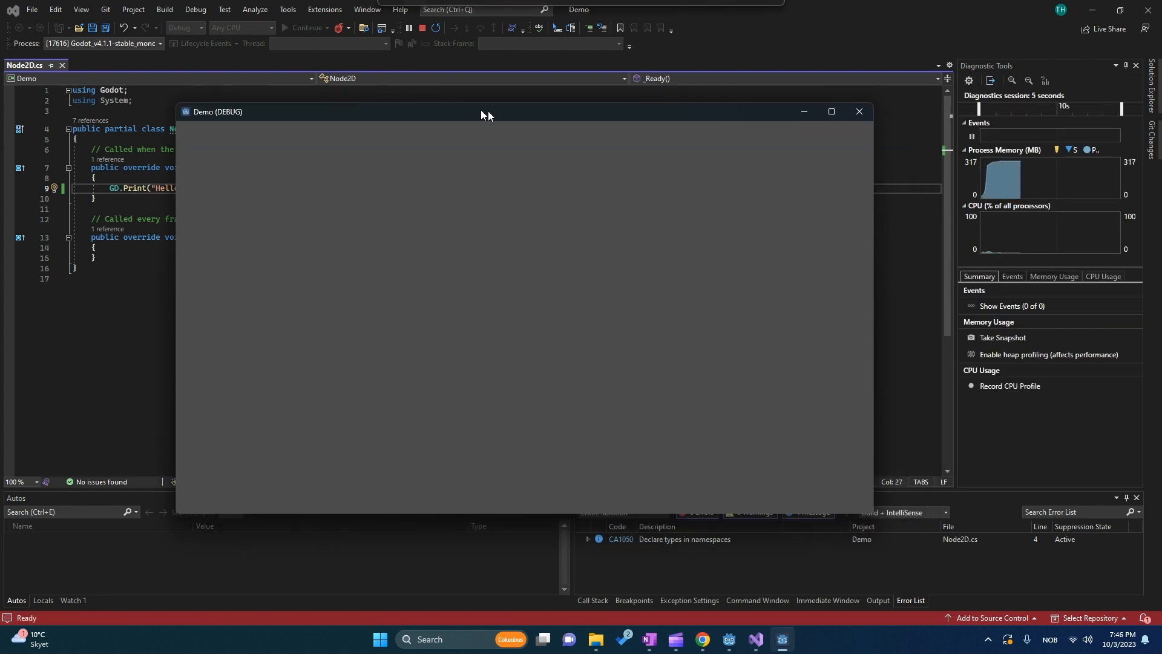
# Step: Switch to the Godot editor and check its output log for the message printed by the script
pyautogui.click(732, 638)
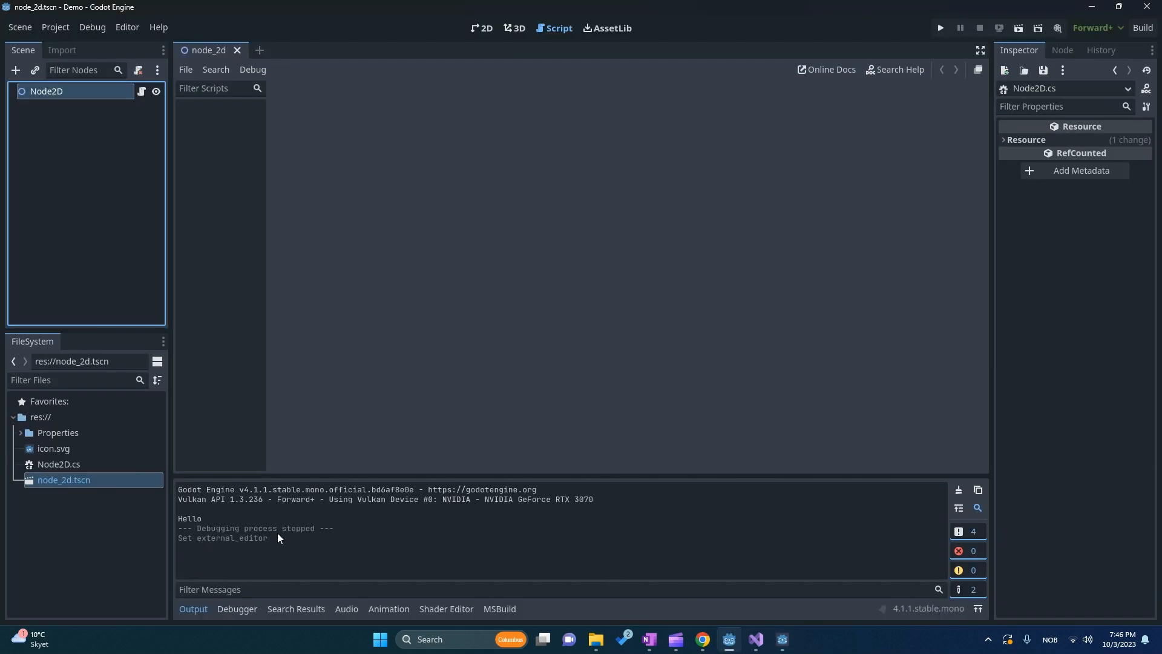
pyautogui.moveTo(219, 519); pyautogui.dragTo(179, 516)
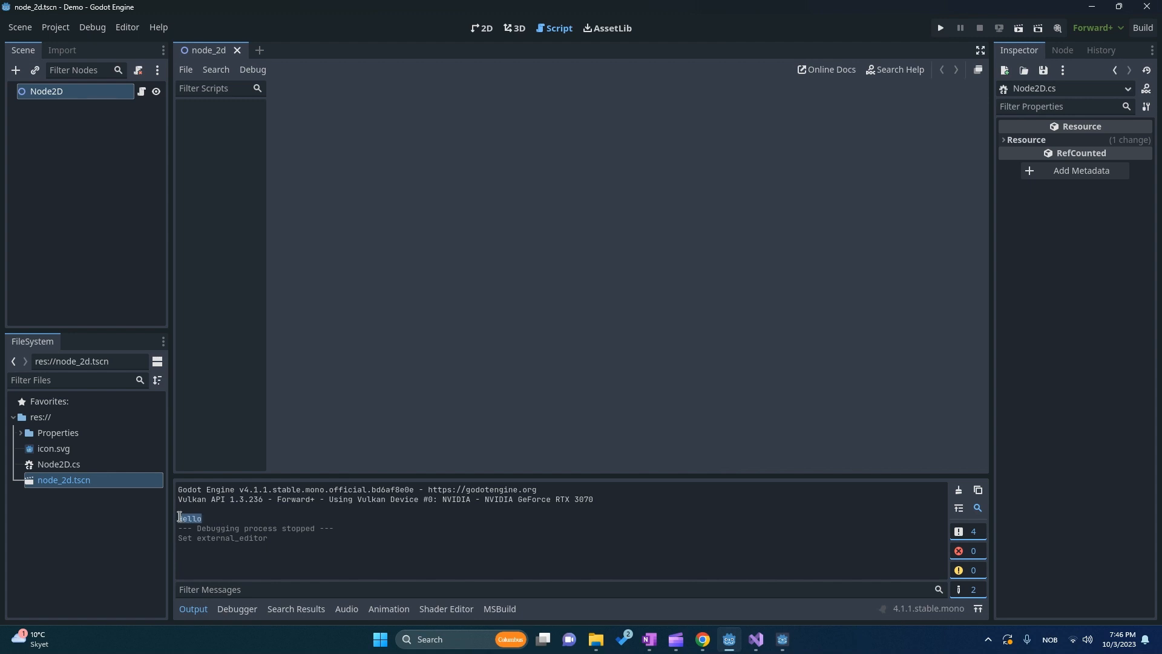
pyautogui.click(305, 524)
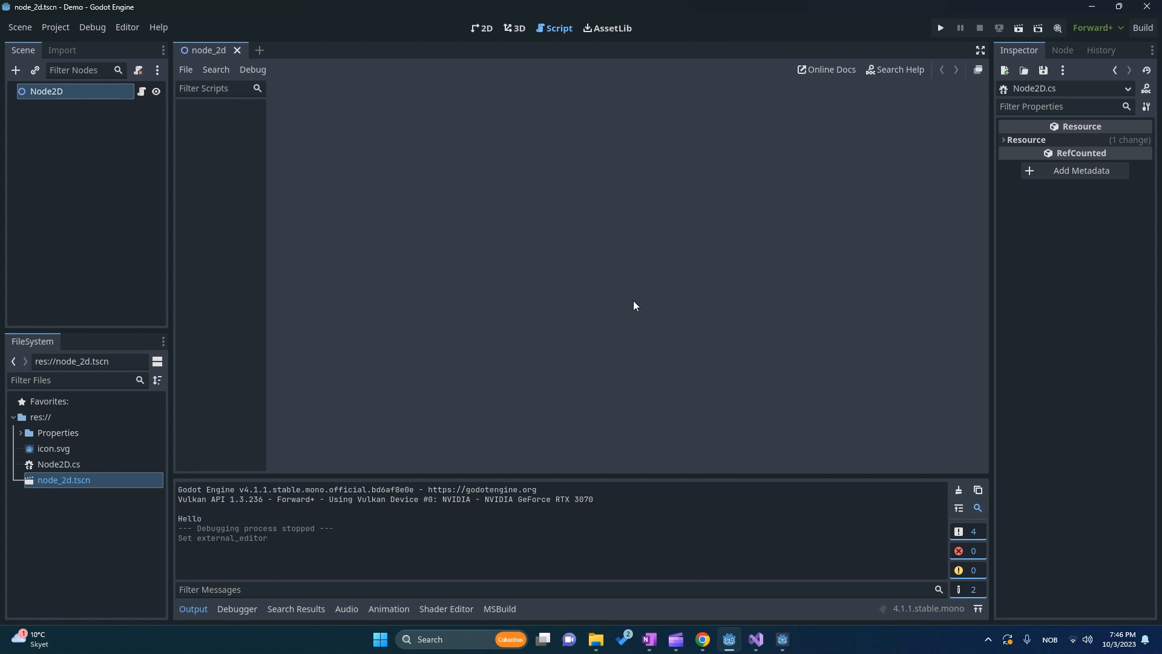